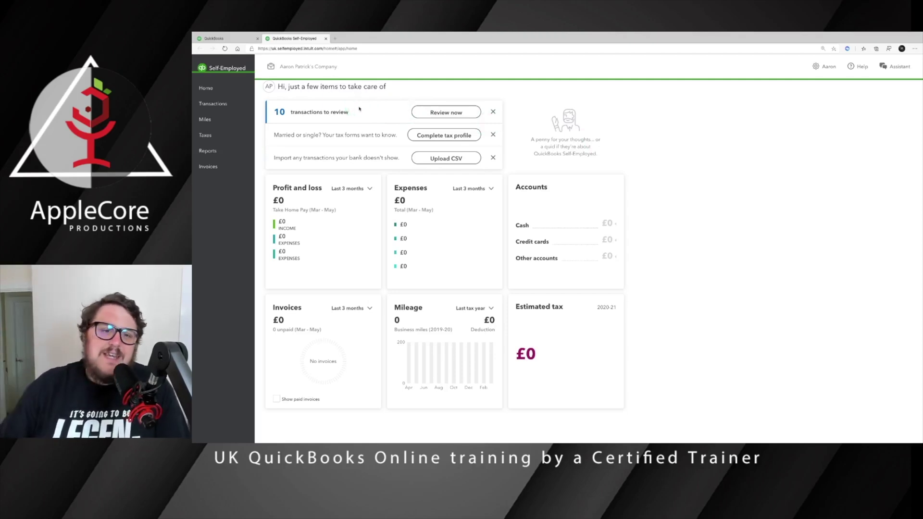
# Open the transactions list and start adding a bank account.
pyautogui.click(224, 104)
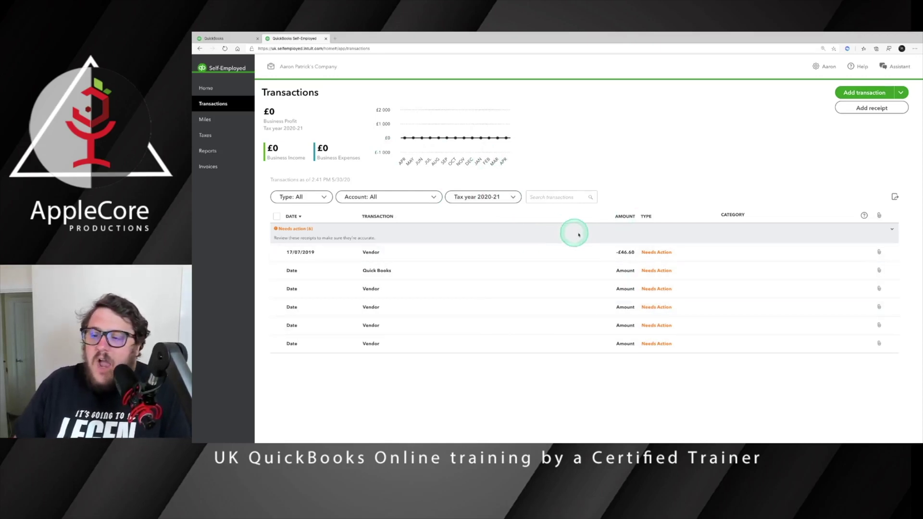
pyautogui.click(505, 248)
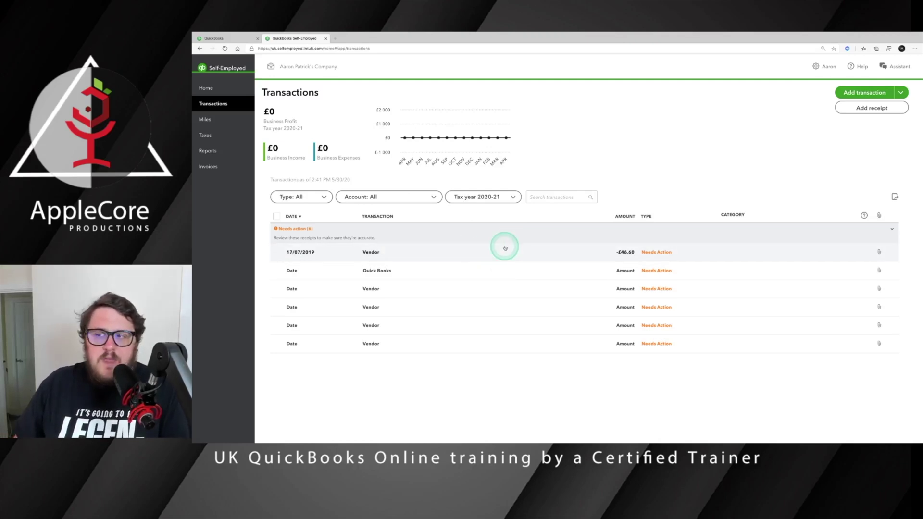
pyautogui.click(503, 247)
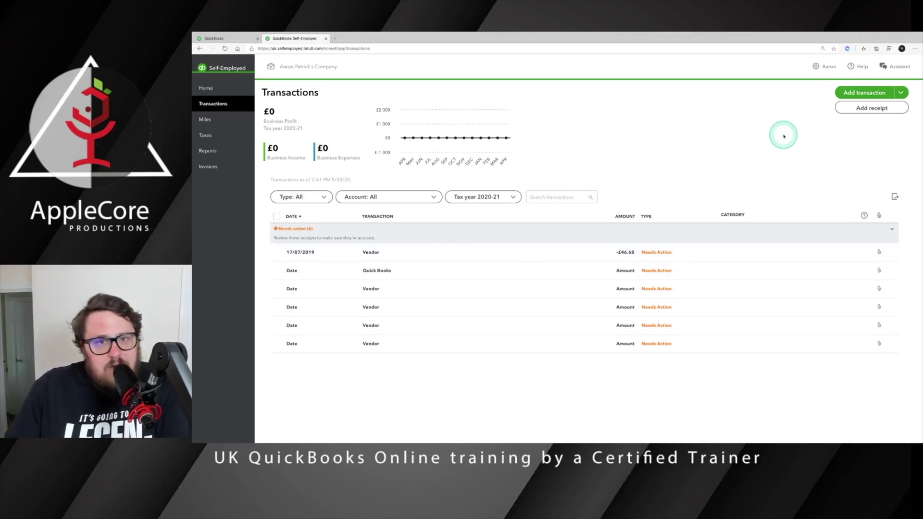
pyautogui.click(901, 93)
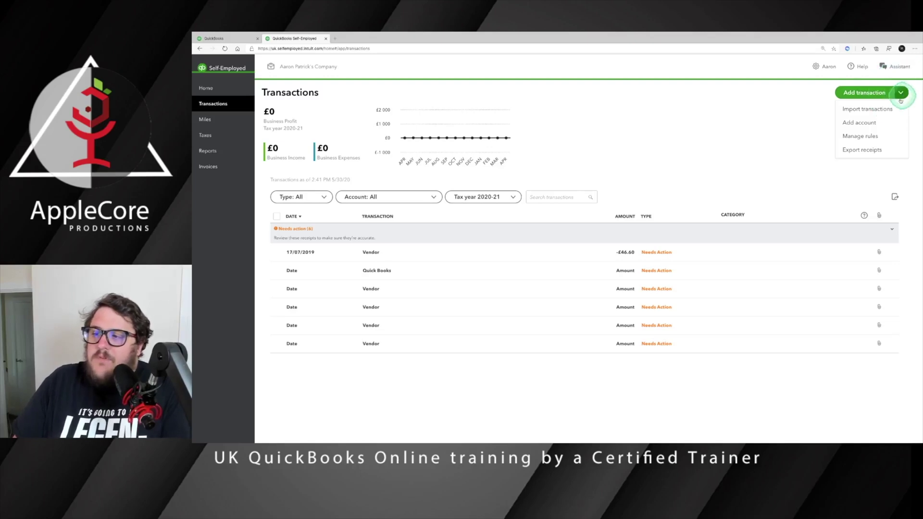
pyautogui.click(859, 123)
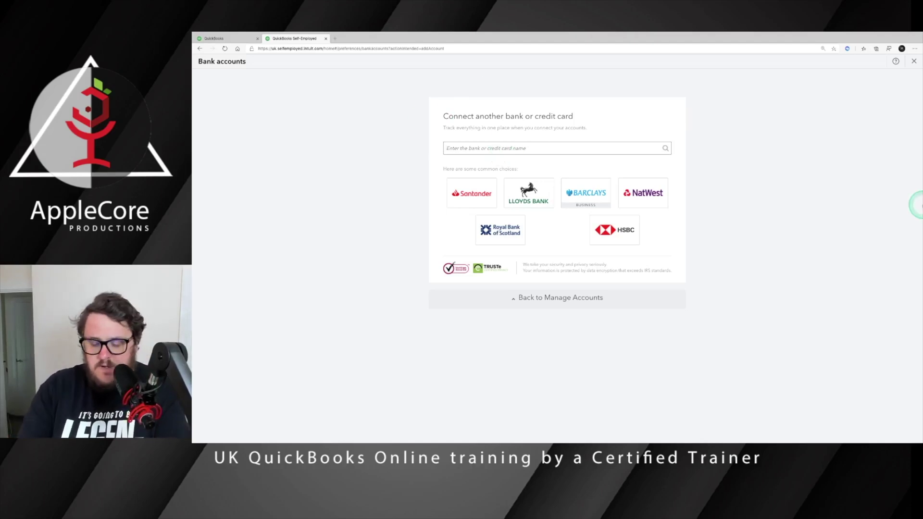
# Choose Revolut as the bank to connect and agree to the 90-day data-sharing consent.
pyautogui.write('revol')
pyautogui.click(544, 176)
pyautogui.click(654, 214)
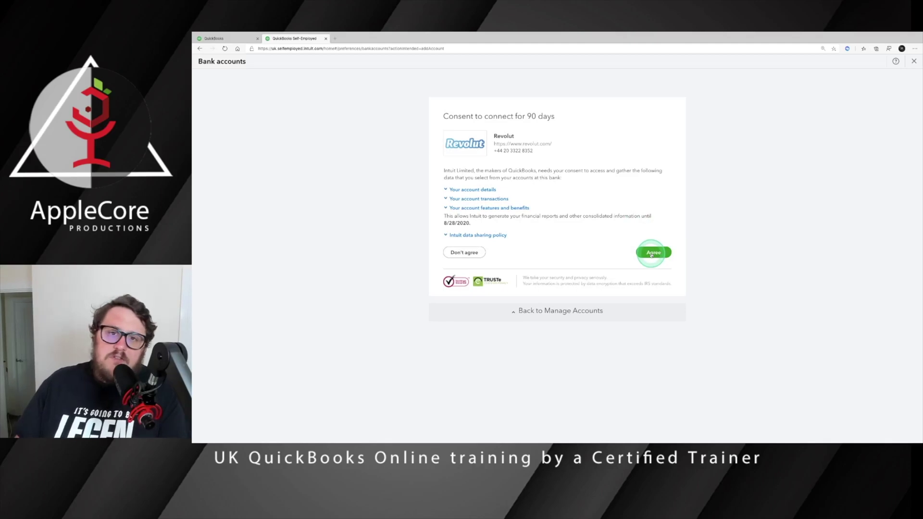
pyautogui.click(650, 253)
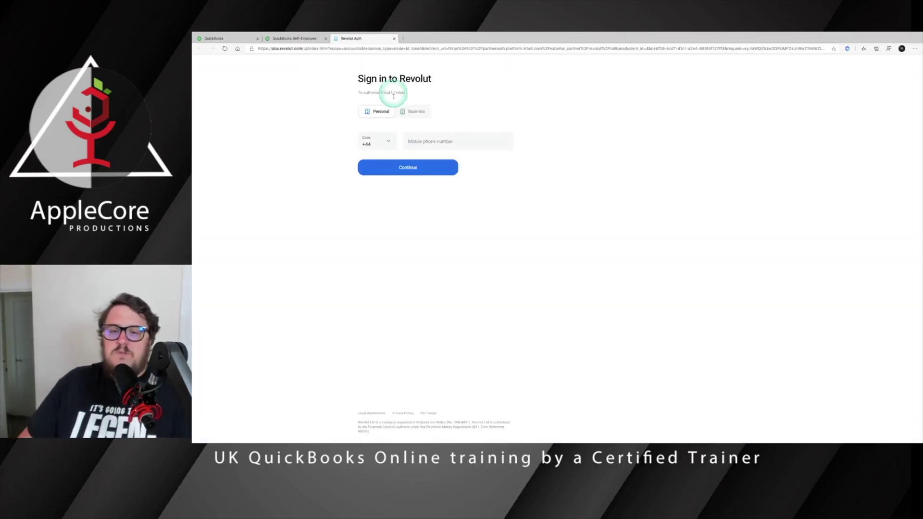
# Authorise Revolut Business access for the GBP Main account only and finish the bank connection.
pyautogui.click(414, 111)
pyautogui.click(406, 147)
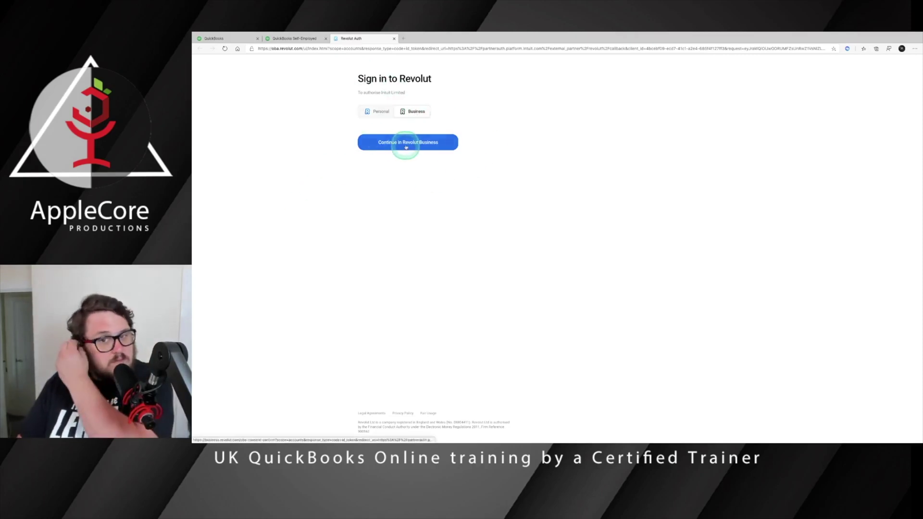
pyautogui.click(484, 253)
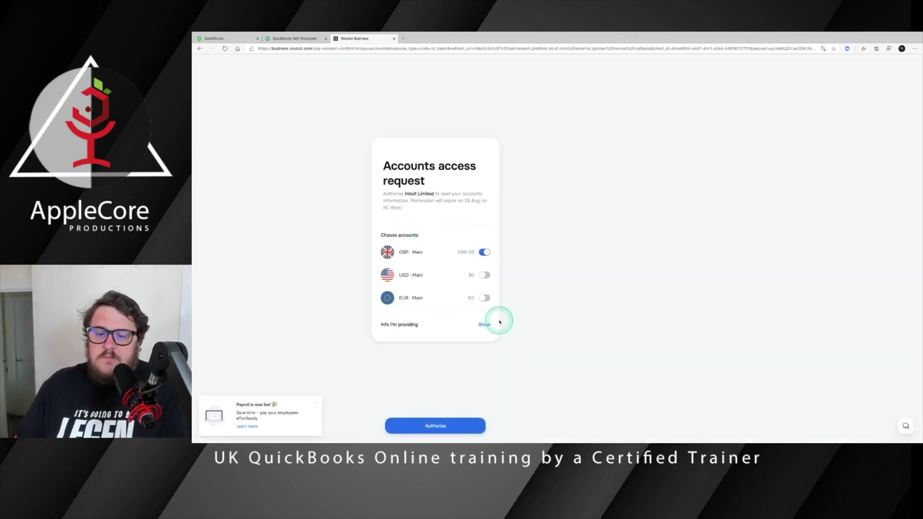
pyautogui.click(437, 426)
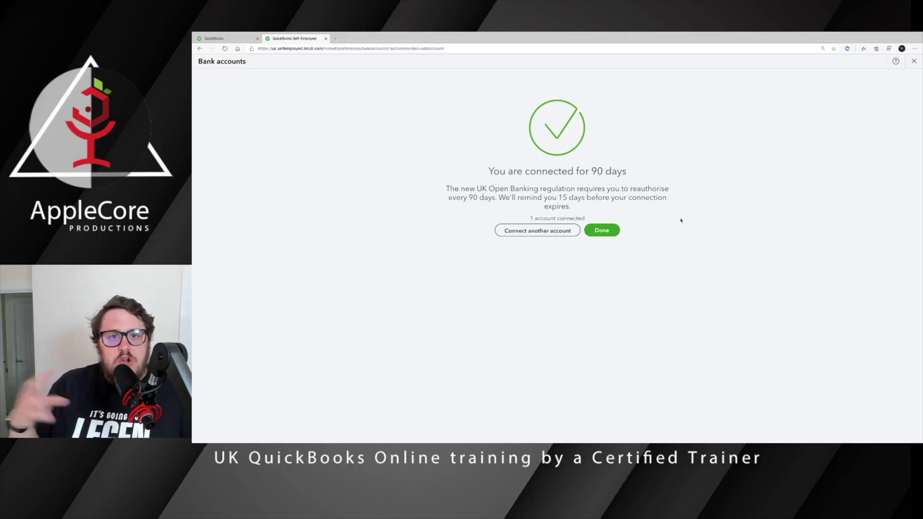
pyautogui.click(614, 230)
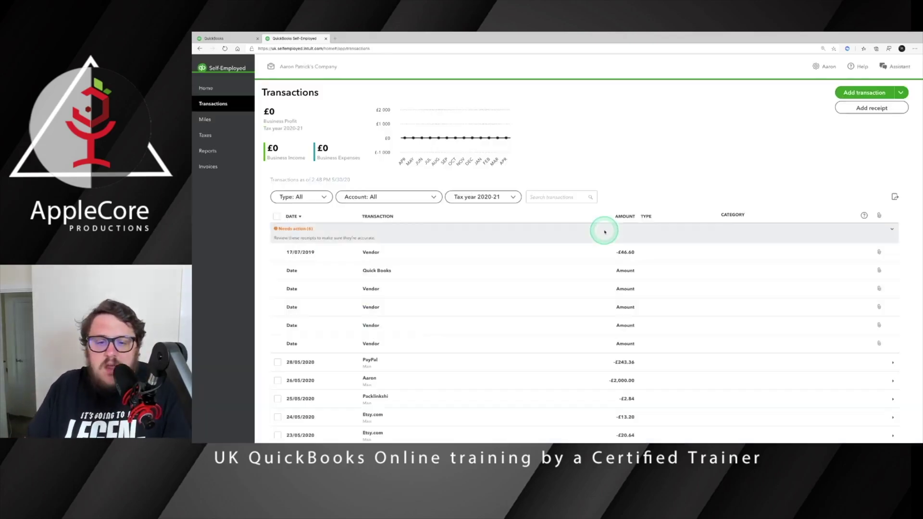
# Mark the £2,000.00 outgoing payment of 26/05/2020 and the £2,000.00 Applecore Accounts receipt of 21/05/2020 as Personal.
pyautogui.scroll(-3, 651, 253)
pyautogui.scroll(-10, 653, 256)
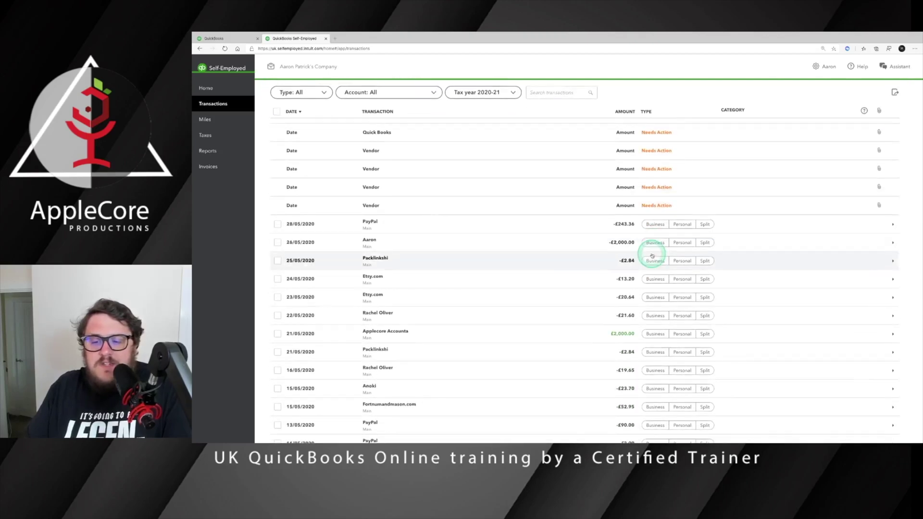
pyautogui.scroll(5, 652, 256)
pyautogui.scroll(5, 652, 256)
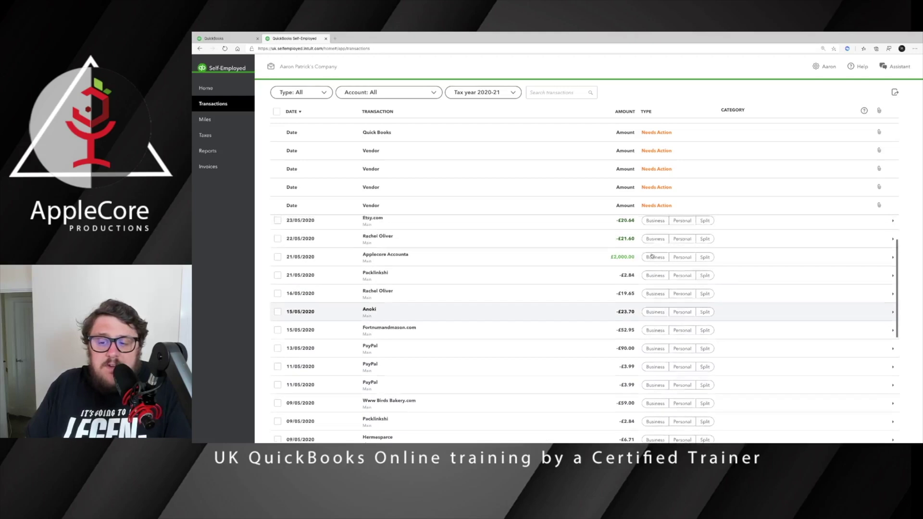
pyautogui.click(684, 243)
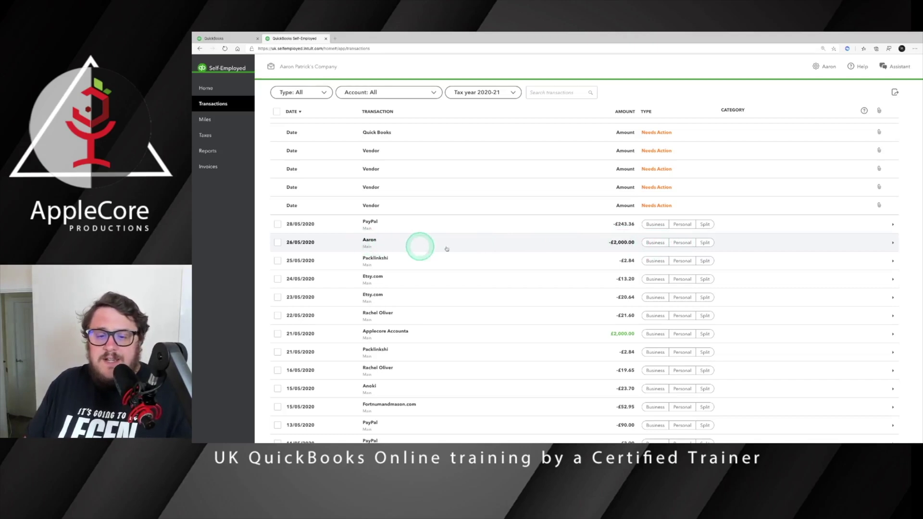
pyautogui.click(683, 243)
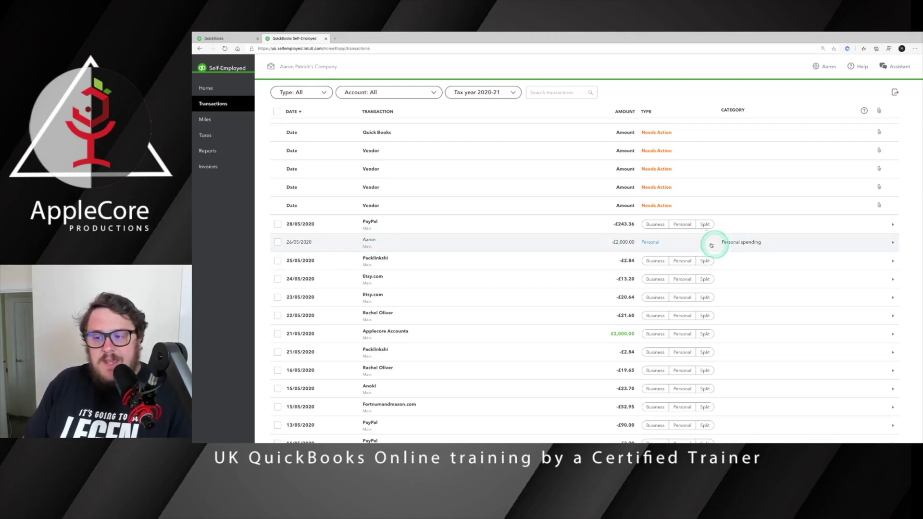
pyautogui.scroll(-1, 682, 323)
pyautogui.click(681, 322)
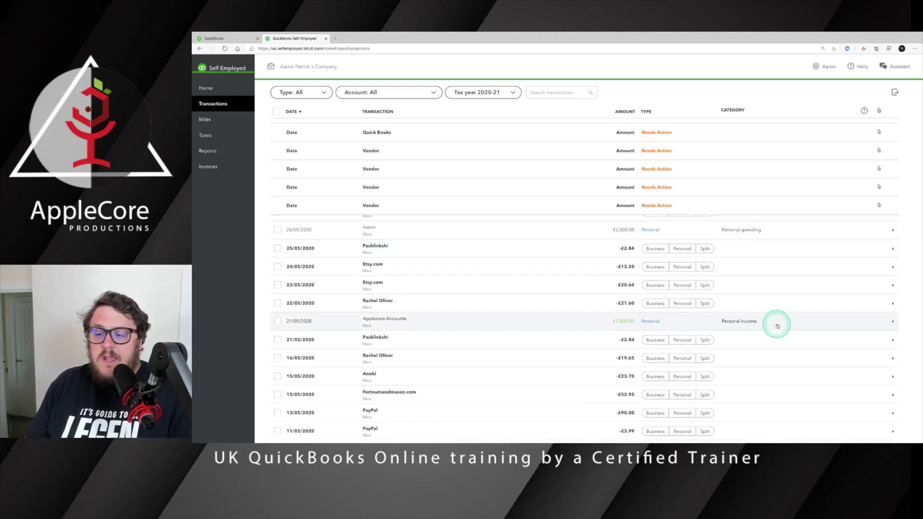
# Sort the transactions alphabetically by transaction name and look through the entries grouped by payee.
pyautogui.scroll(-3, 753, 324)
pyautogui.scroll(4, 752, 324)
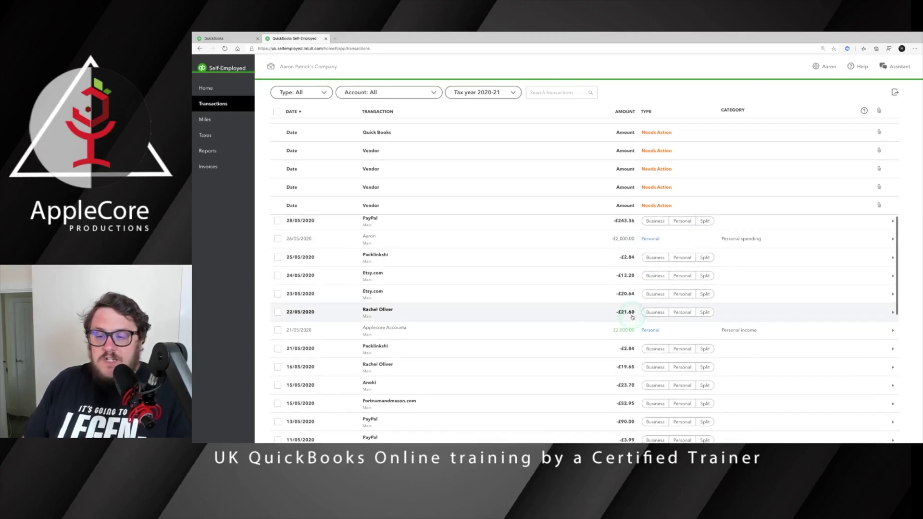
pyautogui.click(646, 318)
pyautogui.scroll(-2, 646, 320)
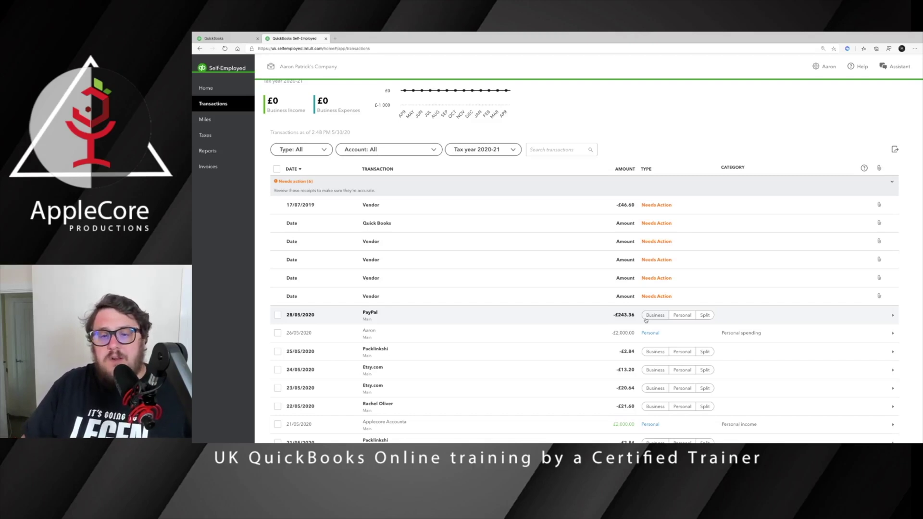
pyautogui.scroll(-3, 509, 232)
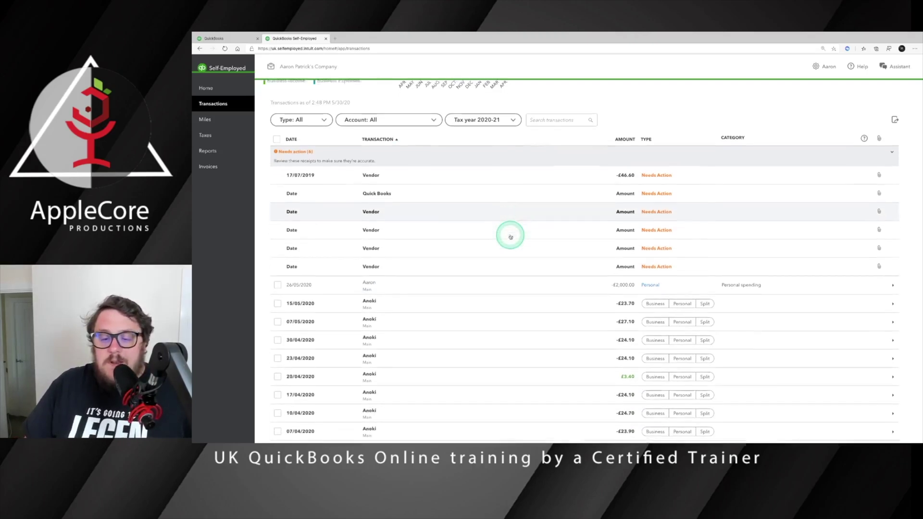
pyautogui.scroll(-2, 511, 237)
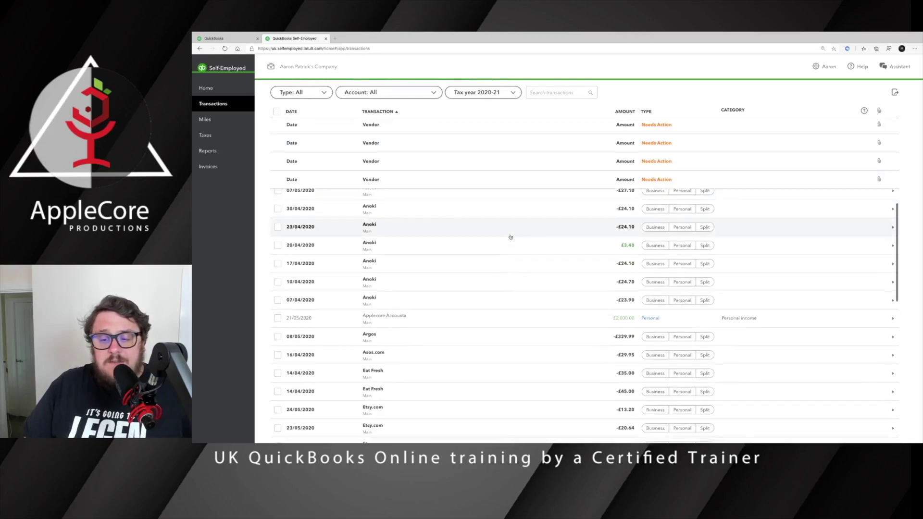
pyautogui.scroll(-2, 510, 237)
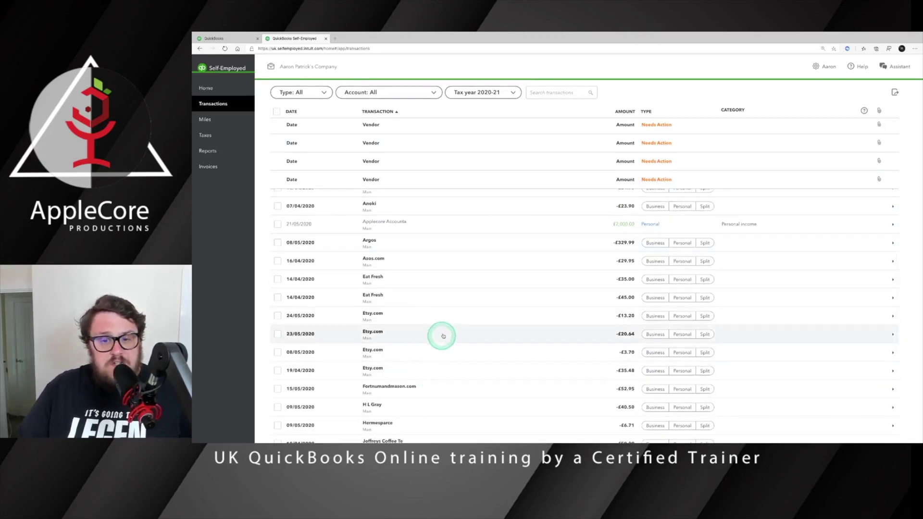
pyautogui.scroll(4, 412, 309)
pyautogui.scroll(-10, 383, 288)
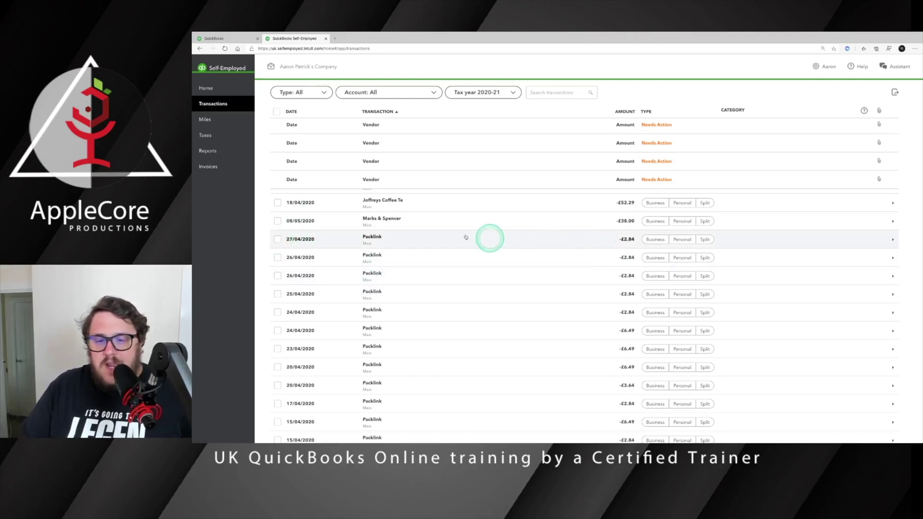
# Classify the Packlink transaction of 27/04/2020 as Business with the category Office supplies/equipment.
pyautogui.click(374, 237)
pyautogui.click(657, 240)
pyautogui.click(746, 240)
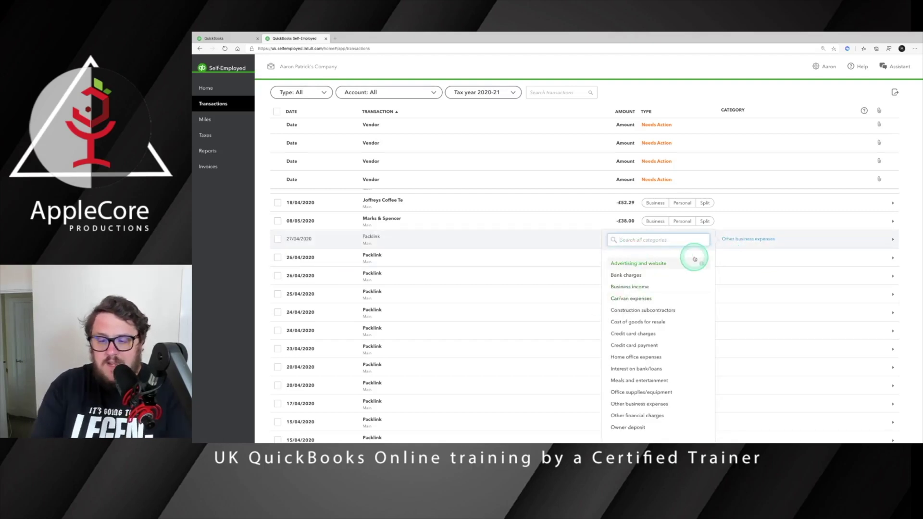
pyautogui.write('office')
pyautogui.press('Return')
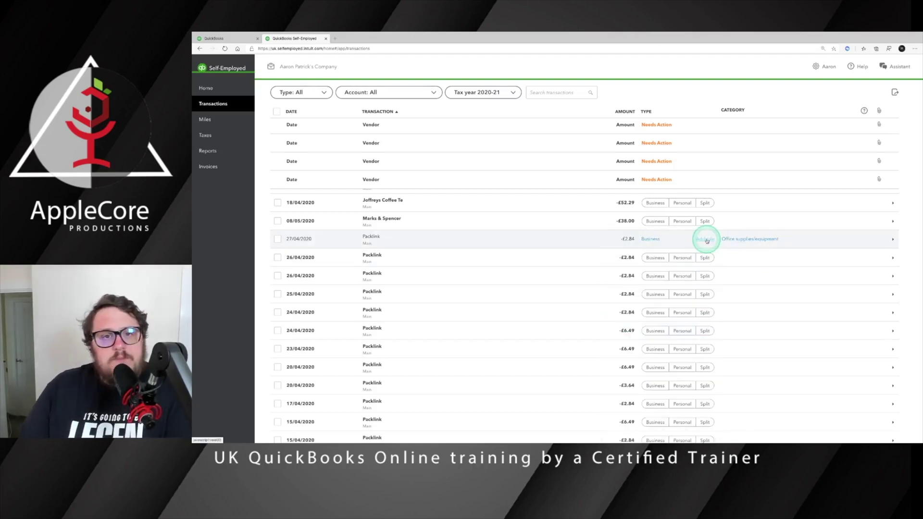
# Create an exact-match rule categorising Packlink as Business, Office supplies/equipment, for any account, and apply it to past transactions too.
pyautogui.click(705, 239)
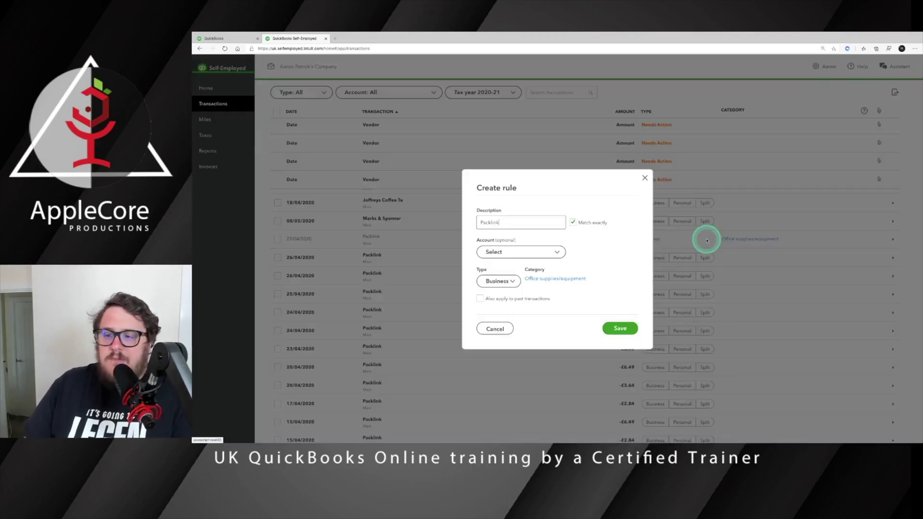
pyautogui.click(516, 224)
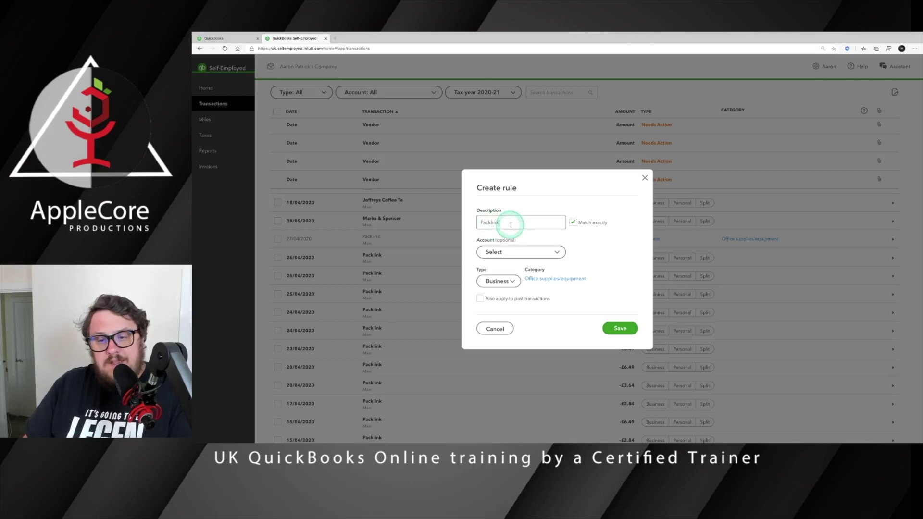
pyautogui.click(526, 252)
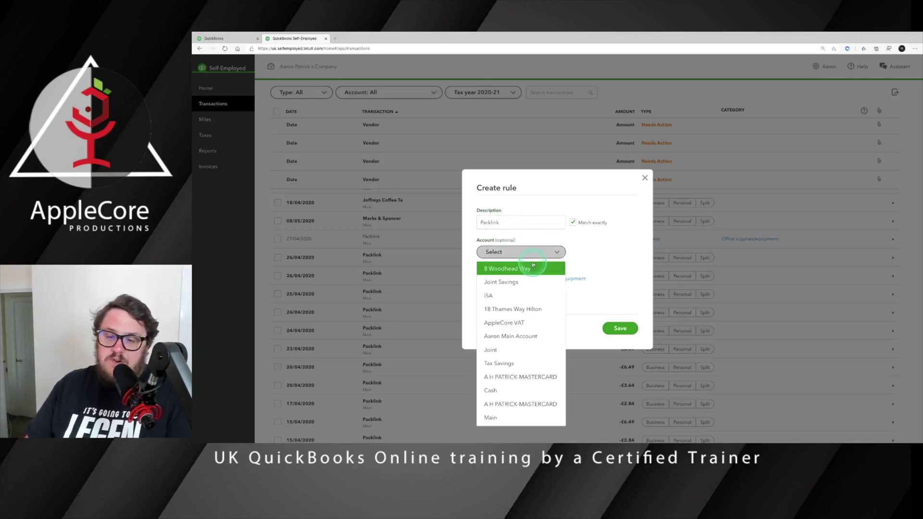
pyautogui.click(601, 240)
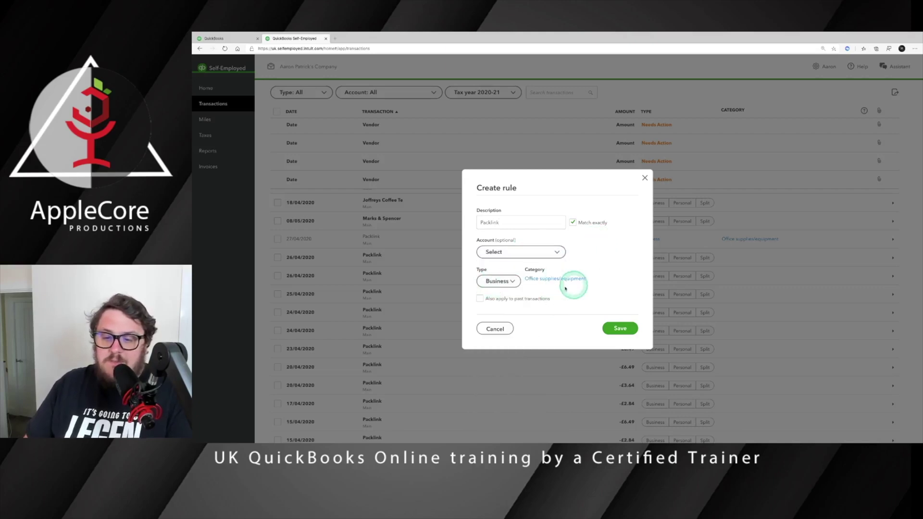
pyautogui.click(479, 298)
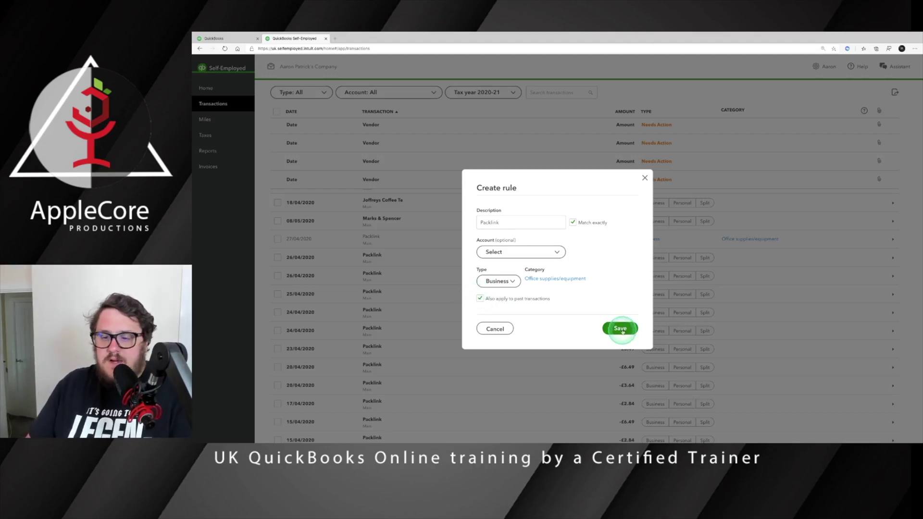
pyautogui.click(620, 328)
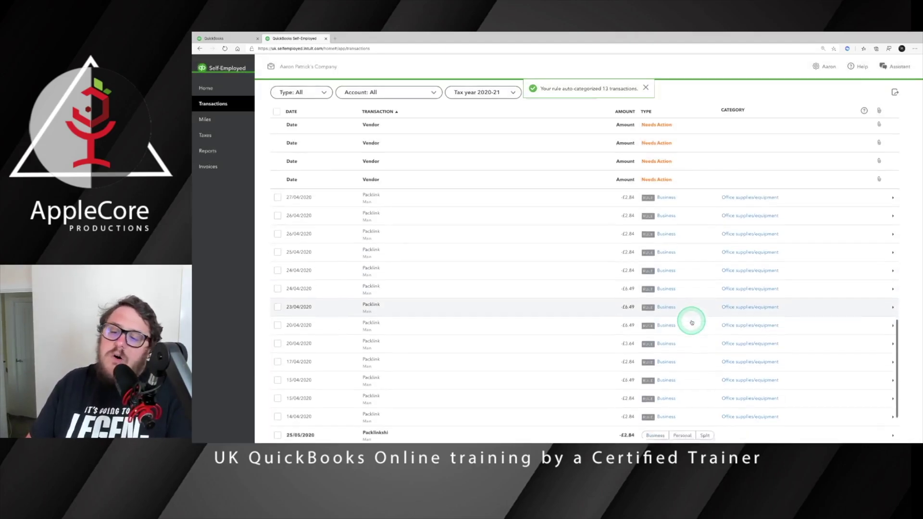
# Review the Packlink transactions categorised by the rule, the remaining uncategorised entries and the business profit summary.
pyautogui.scroll(-1, 691, 322)
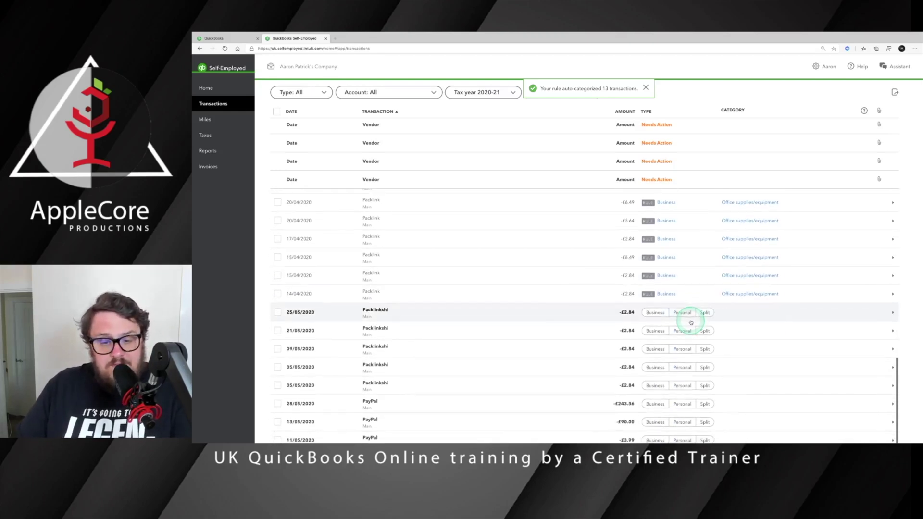
pyautogui.scroll(-4, 445, 380)
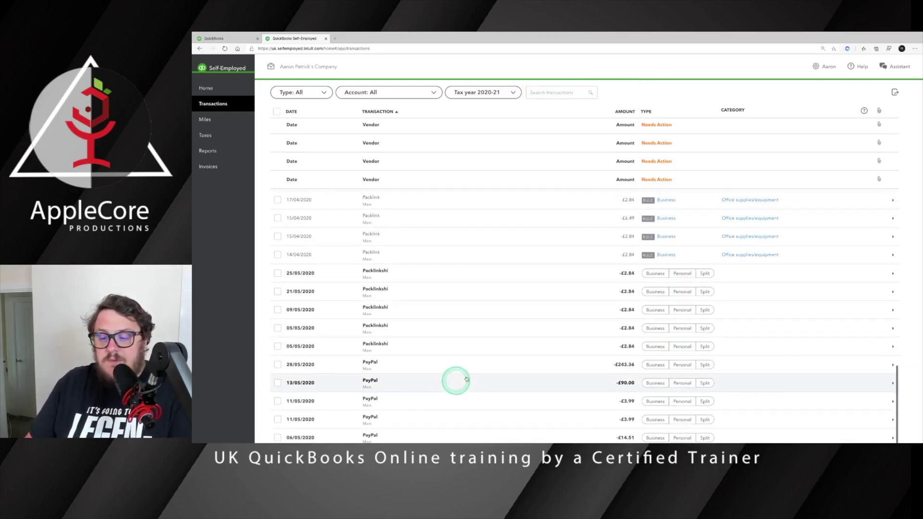
pyautogui.scroll(-2, 454, 363)
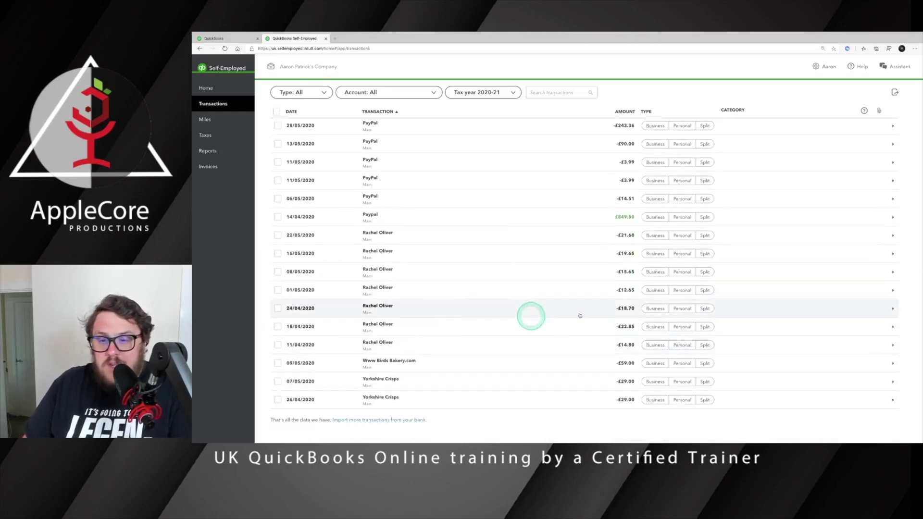
pyautogui.scroll(-1, 581, 327)
pyautogui.scroll(10, 582, 329)
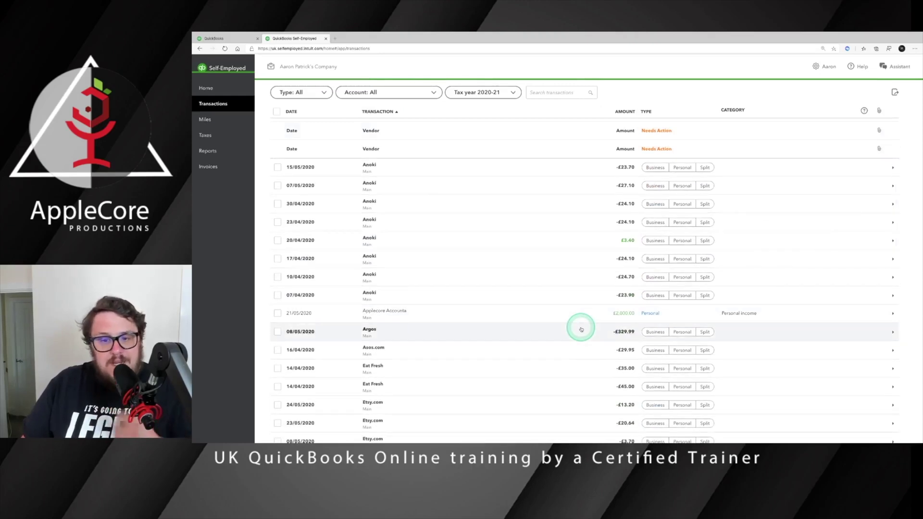
pyautogui.scroll(5, 581, 328)
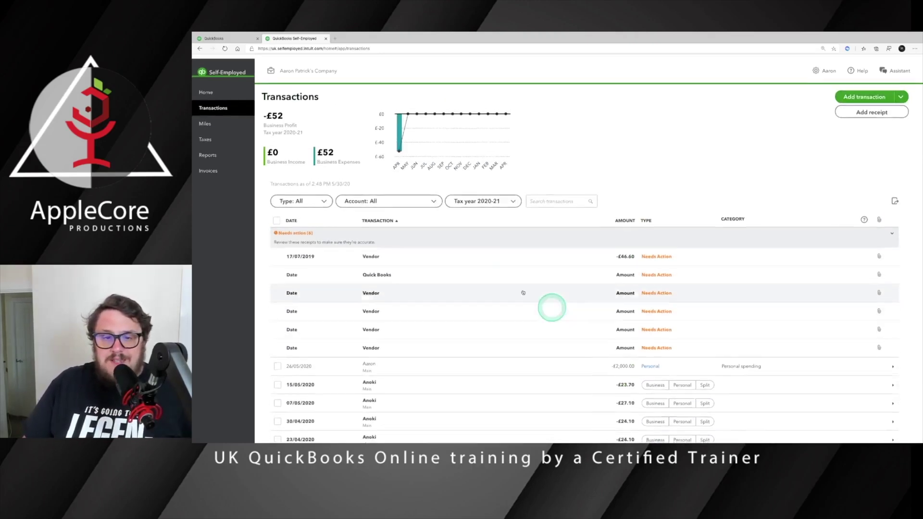
# Classify the Anoki transaction of 15/05/2020 as Business with the category Meals and entertainment.
pyautogui.click(317, 197)
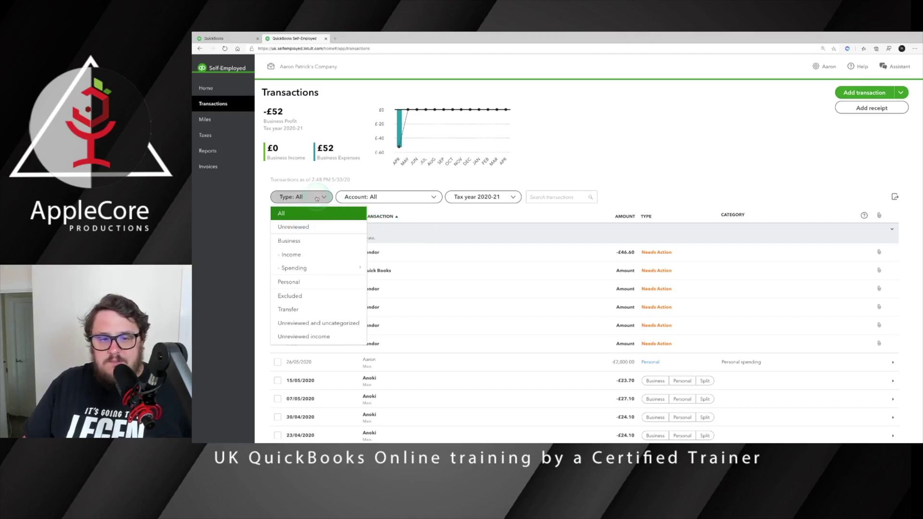
pyautogui.scroll(-4, 499, 222)
pyautogui.scroll(-2, 499, 223)
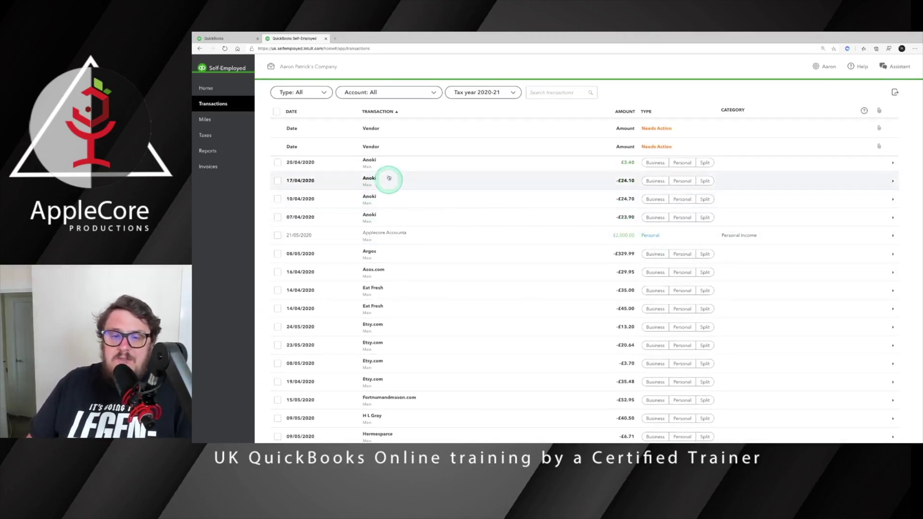
pyautogui.scroll(2, 427, 199)
pyautogui.scroll(1, 428, 199)
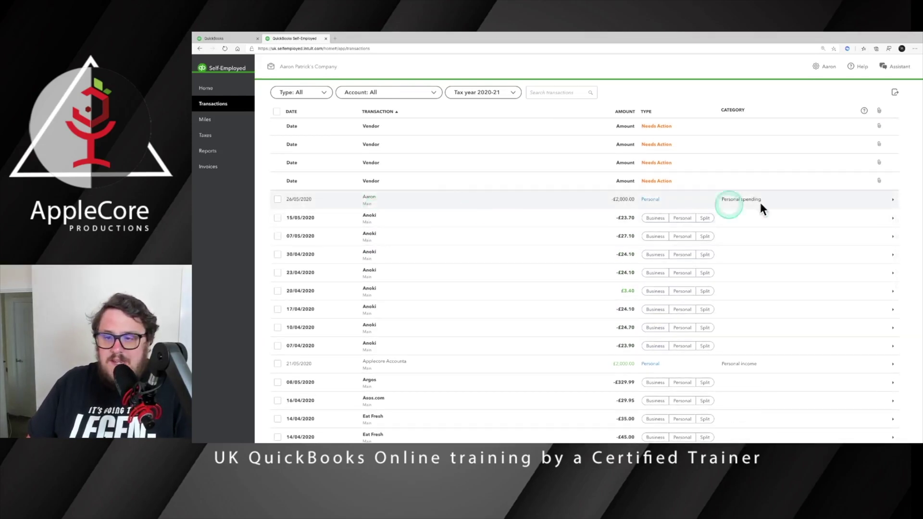
pyautogui.click(664, 219)
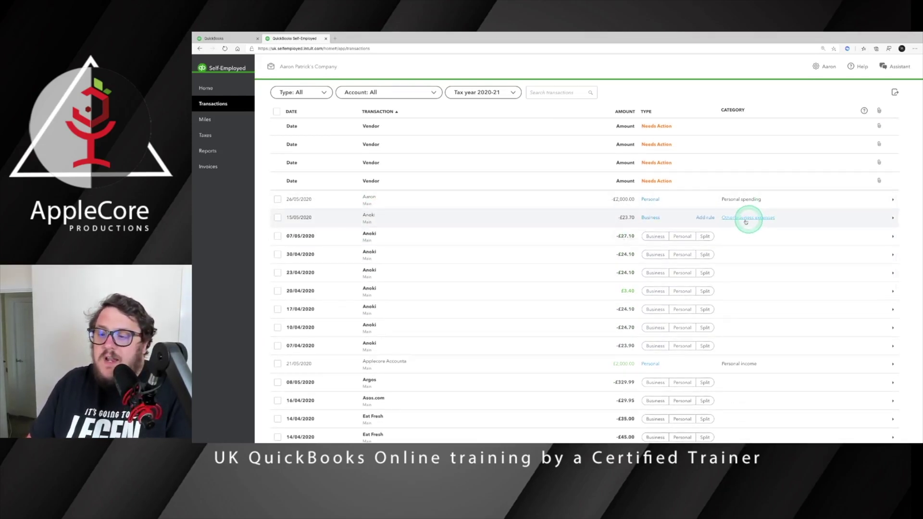
pyautogui.click(749, 218)
pyautogui.write('meals')
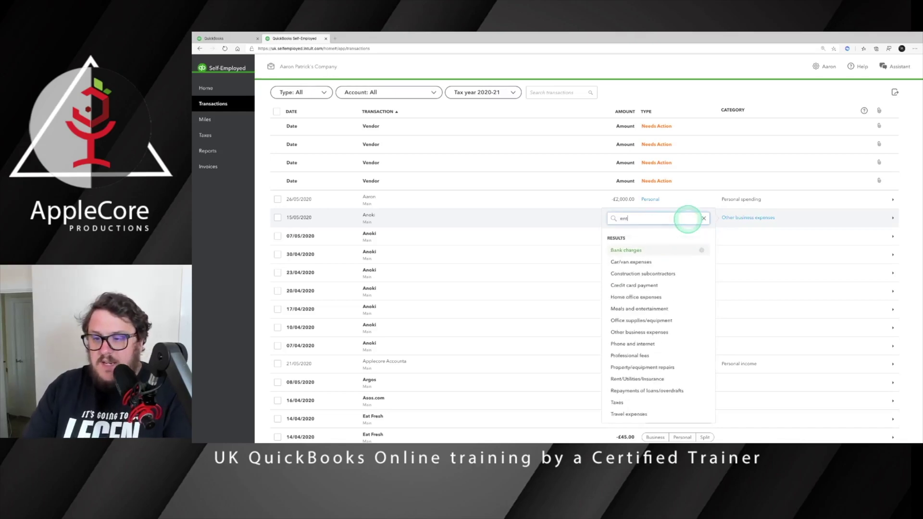
pyautogui.press('Return')
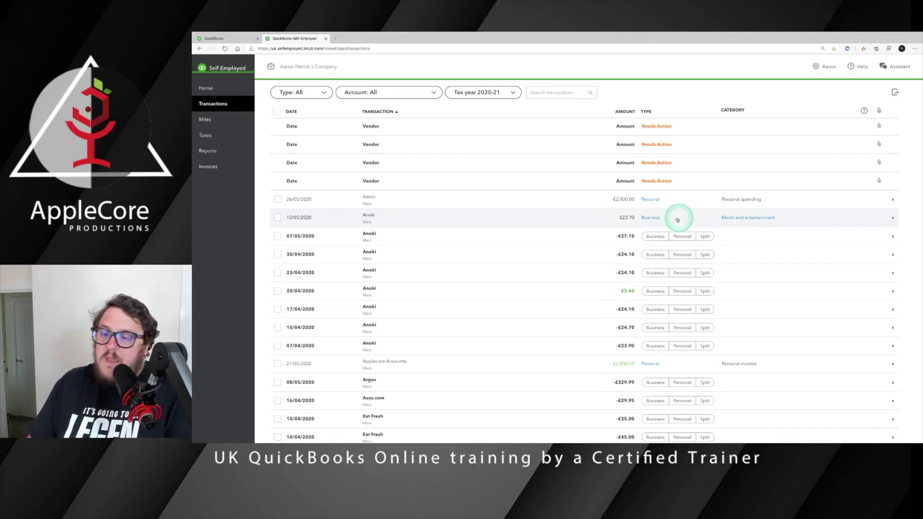
# Create an exact-match rule categorising Anoki as Business, Meals and entertainment, and apply it to past transactions too.
pyautogui.click(705, 219)
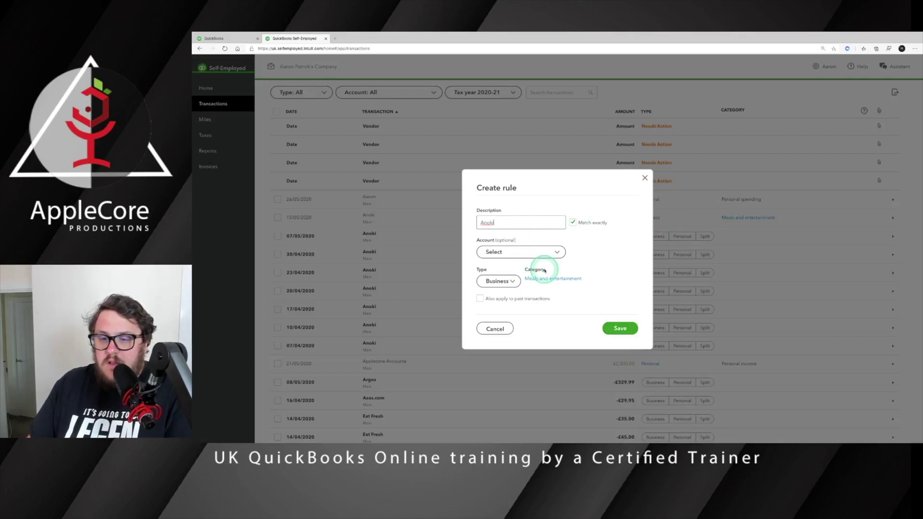
pyautogui.click(482, 303)
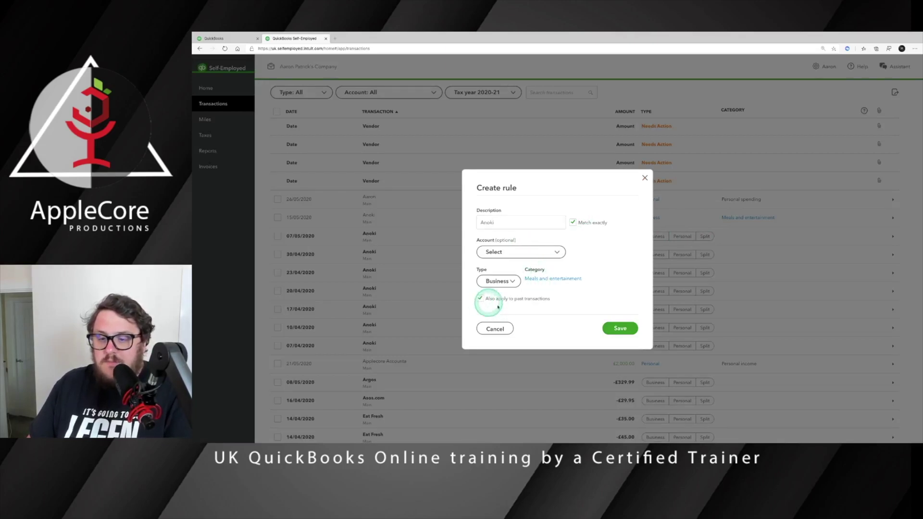
pyautogui.click(632, 332)
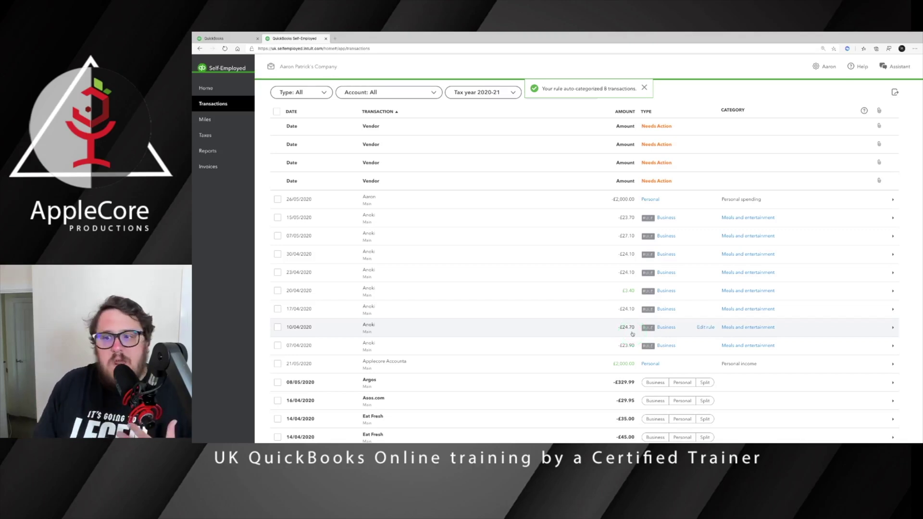
# Examine the business profit summary and its monthly chart for tax year 2020-21.
pyautogui.scroll(4, 632, 312)
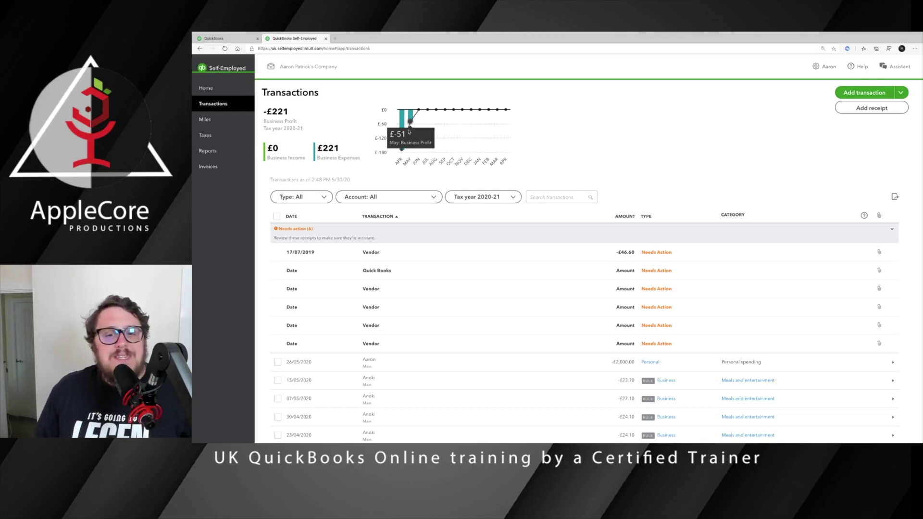
pyautogui.click(567, 168)
pyautogui.click(562, 183)
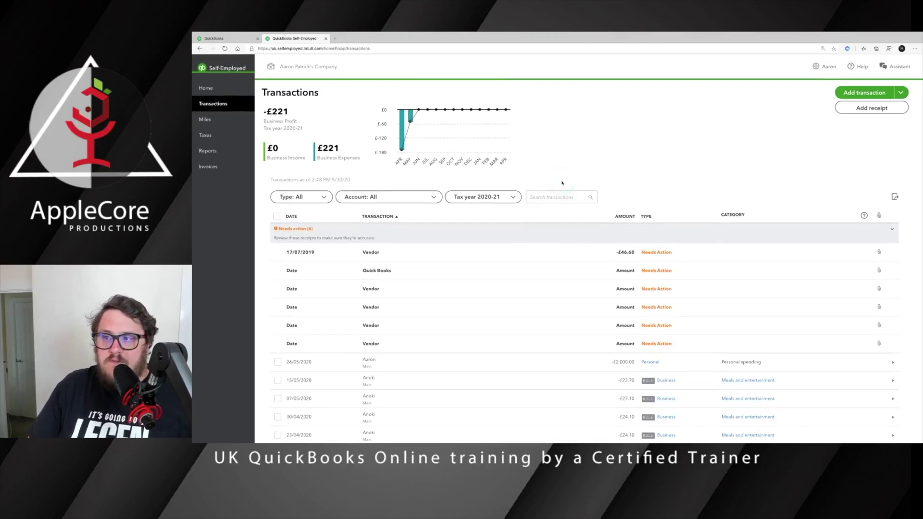
# Start adding another bank or credit card account and search the providers for "pay".
pyautogui.click(904, 94)
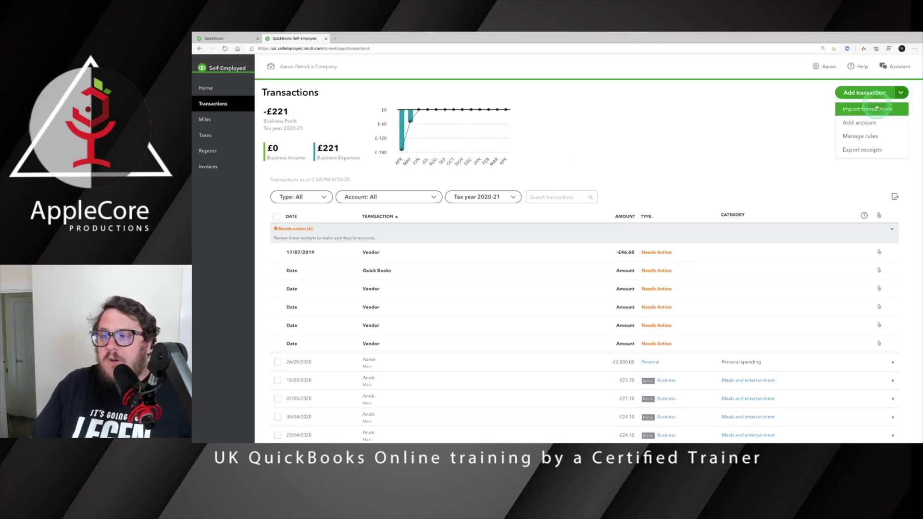
pyautogui.click(873, 123)
pyautogui.click(858, 123)
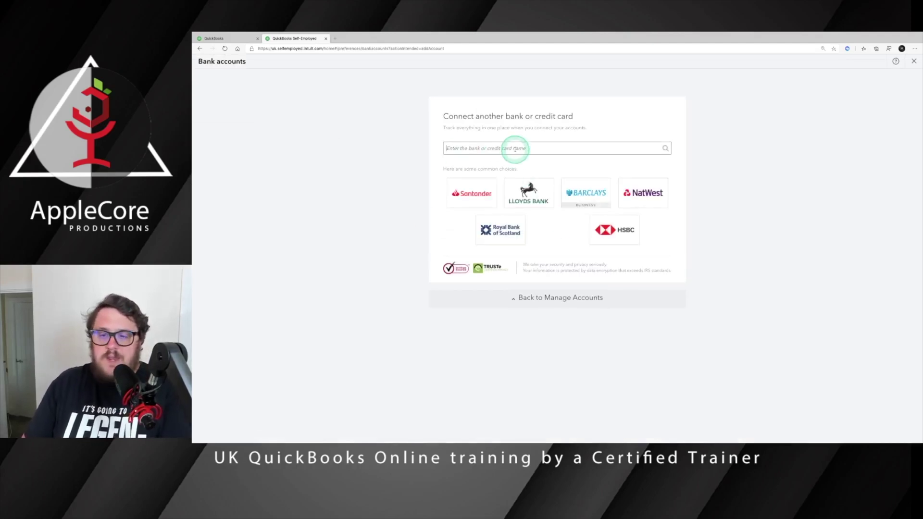
pyautogui.write('pa')
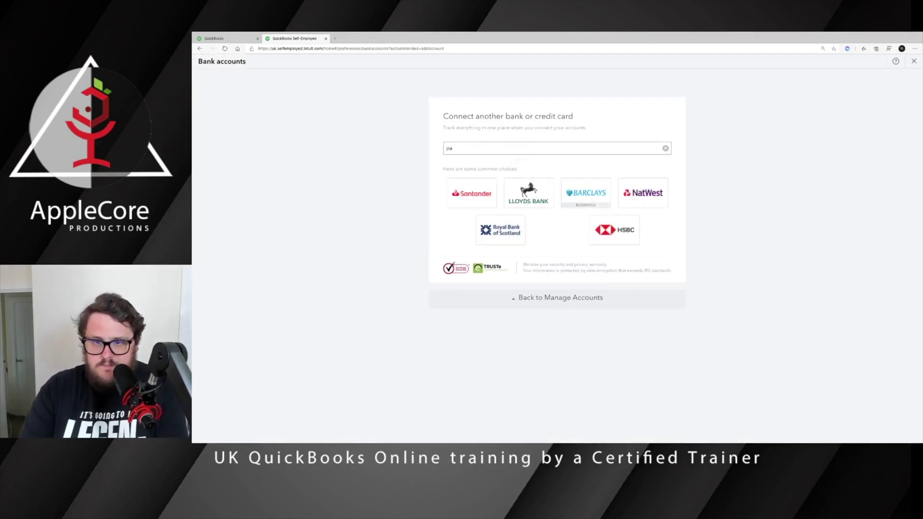
pyautogui.write('y')
# Connect the Paypal (UK) account with its account shown in the books, and return to the transactions.
pyautogui.click(475, 204)
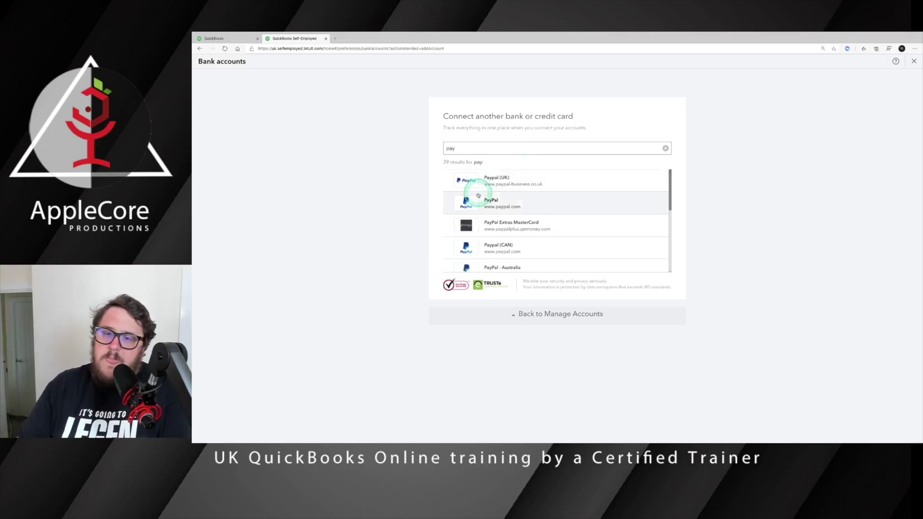
pyautogui.click(662, 221)
pyautogui.click(526, 154)
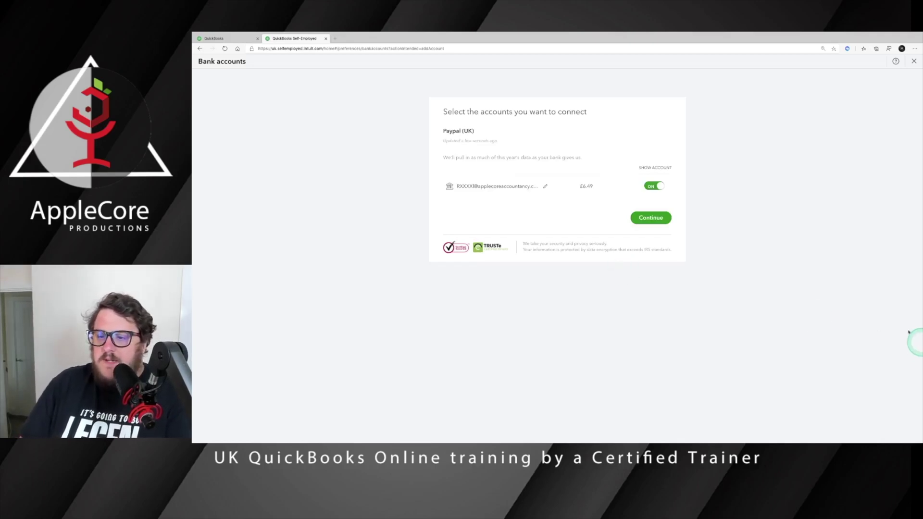
pyautogui.click(652, 215)
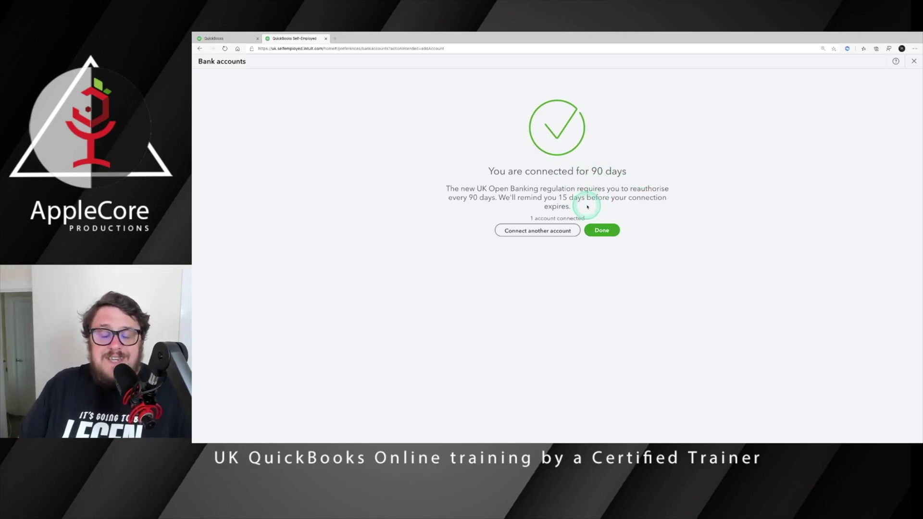
pyautogui.click(601, 230)
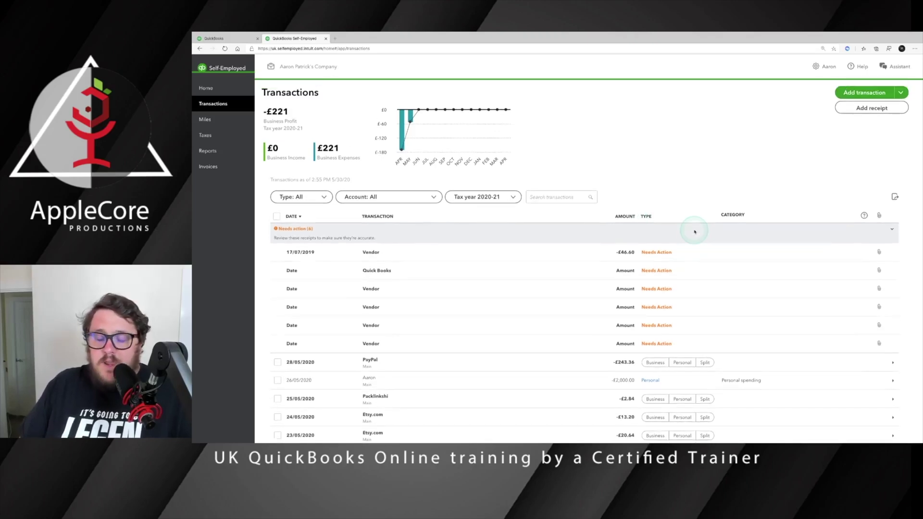
# Classify the Paypal receipt of 14/04/2020 as Business income and create an exact-match Paypal rule that also applies to past transactions.
pyautogui.scroll(-10, 695, 232)
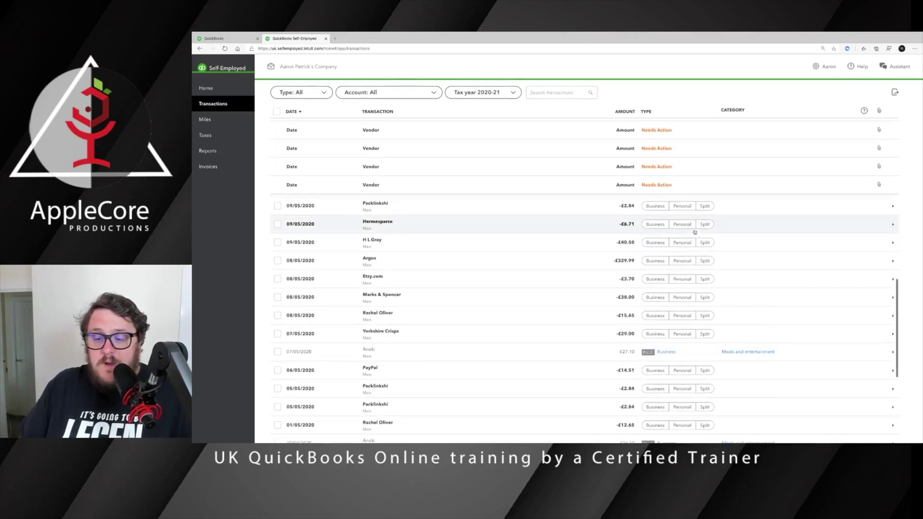
pyautogui.scroll(-10, 694, 232)
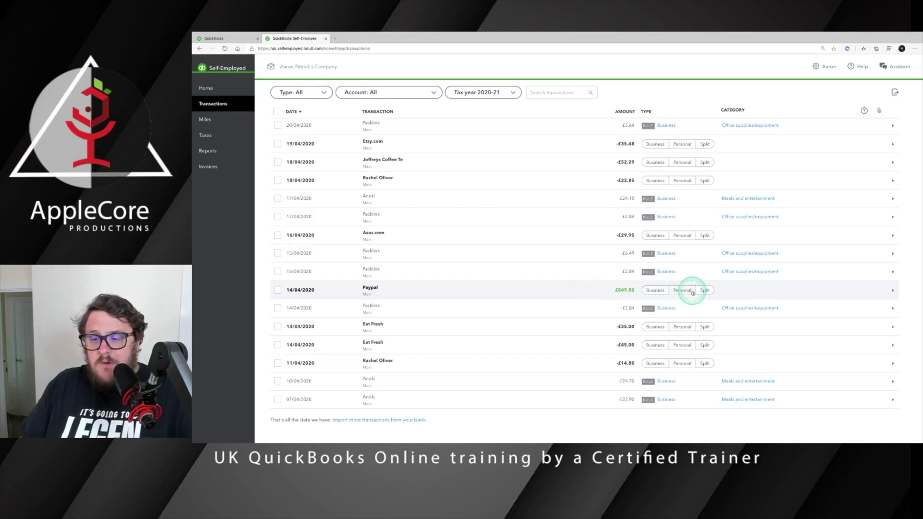
pyautogui.click(655, 291)
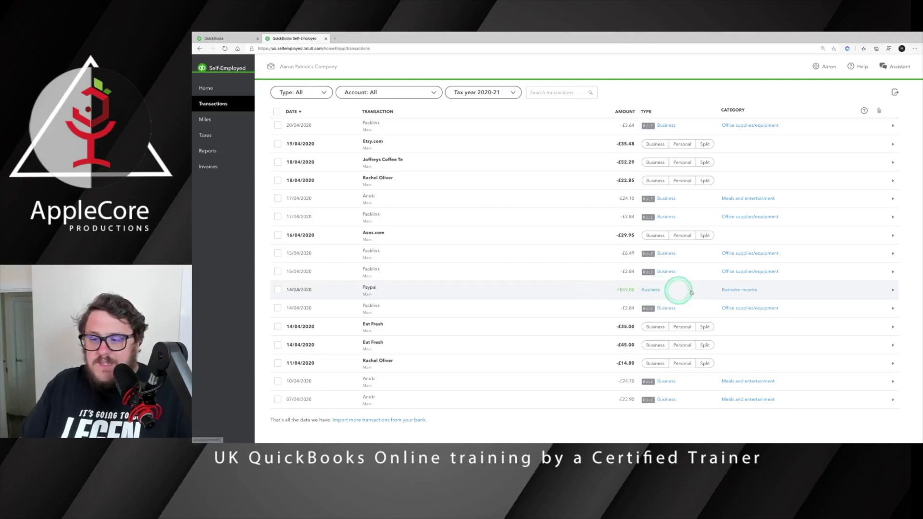
pyautogui.click(705, 291)
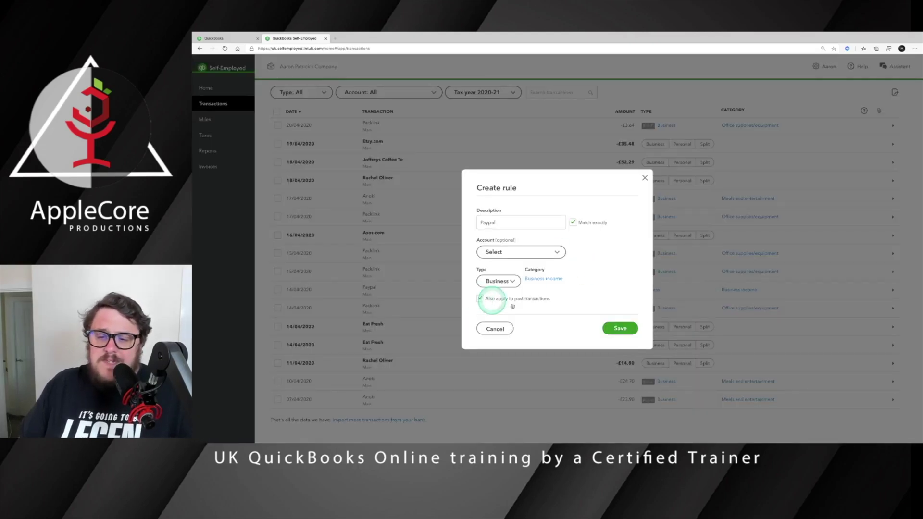
pyautogui.click(619, 328)
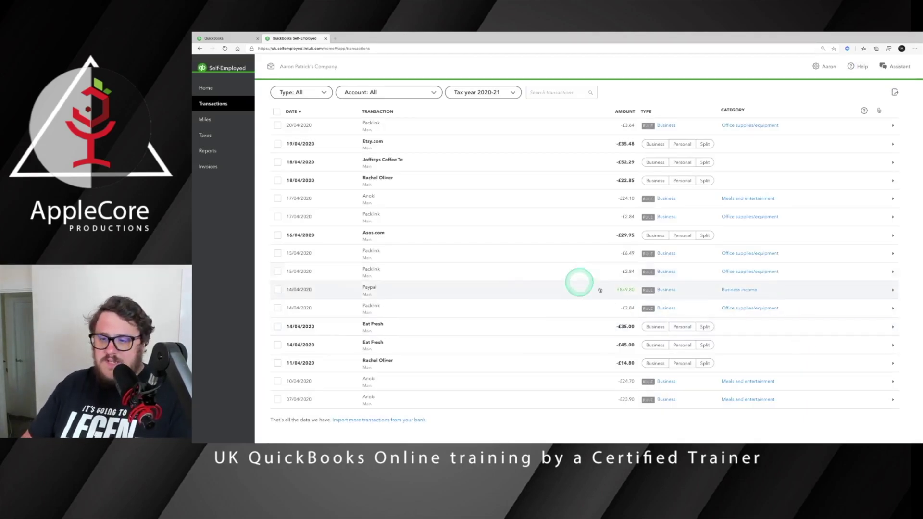
# Check the entries categorised by the Paypal rule and sort the transactions alphabetically by transaction name.
pyautogui.scroll(-1, 630, 326)
pyautogui.scroll(2, 631, 328)
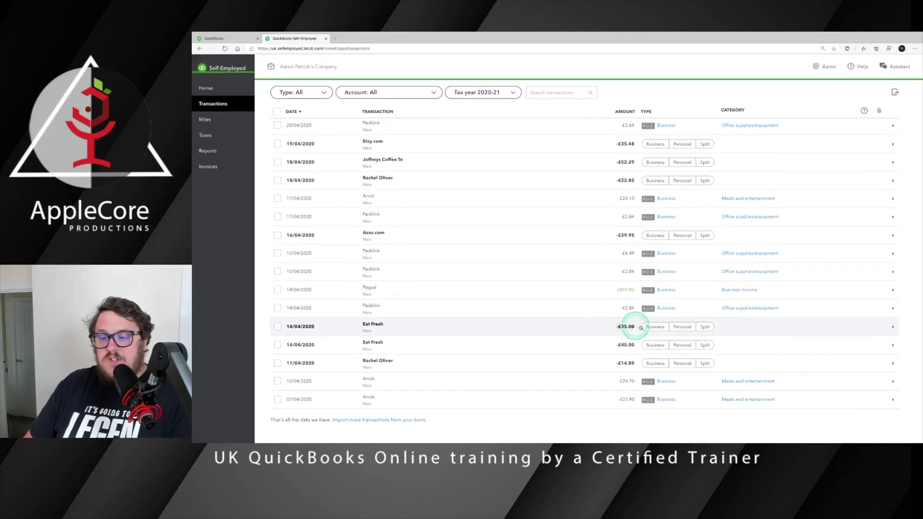
pyautogui.scroll(10, 748, 286)
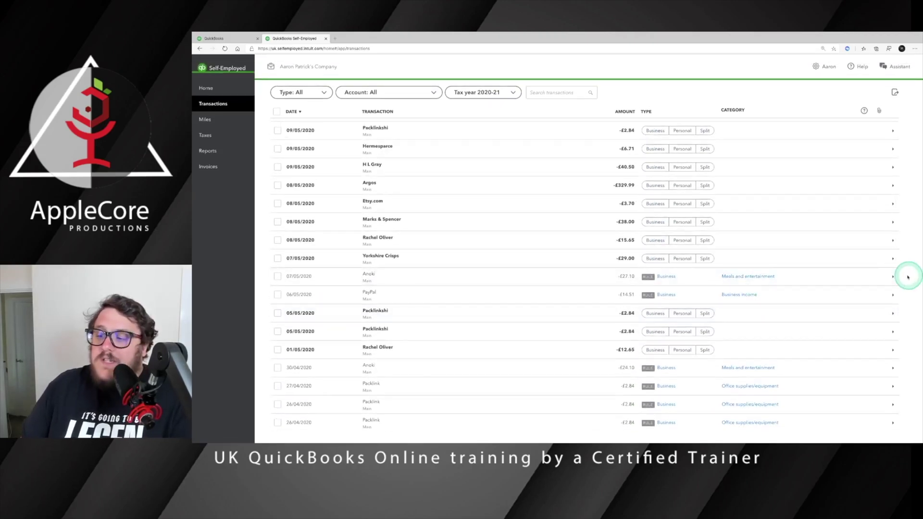
pyautogui.scroll(5, 800, 263)
pyautogui.scroll(5, 802, 266)
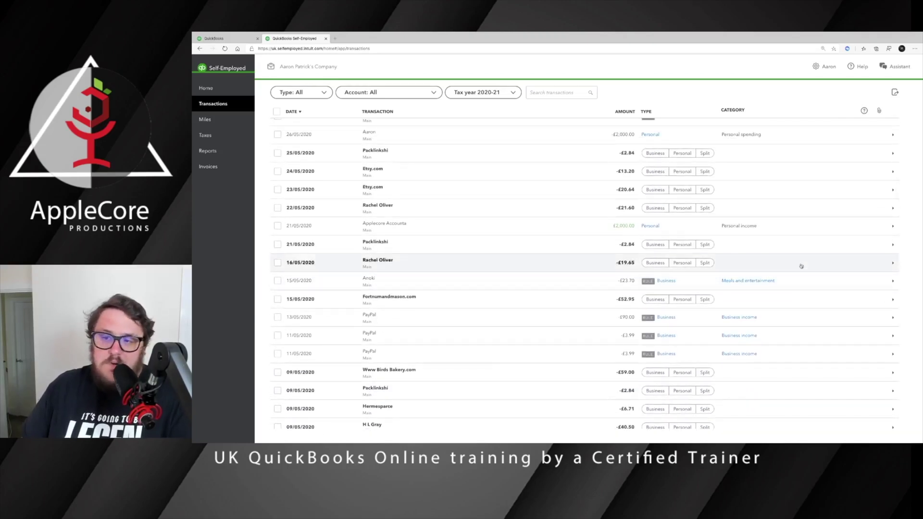
pyautogui.click(378, 111)
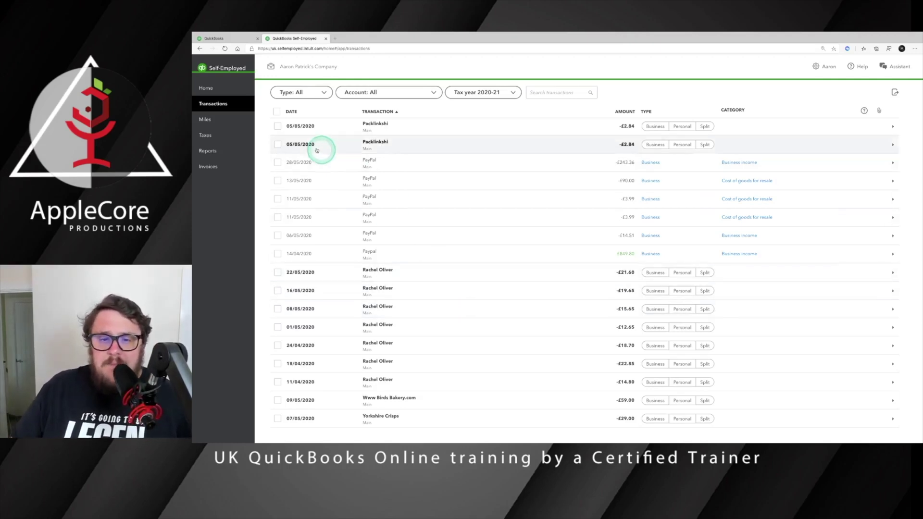
# Recategorise the PayPal payments of 28/05/2020 and 06/05/2020 together as Cost of goods for resale.
pyautogui.click(278, 163)
pyautogui.click(279, 235)
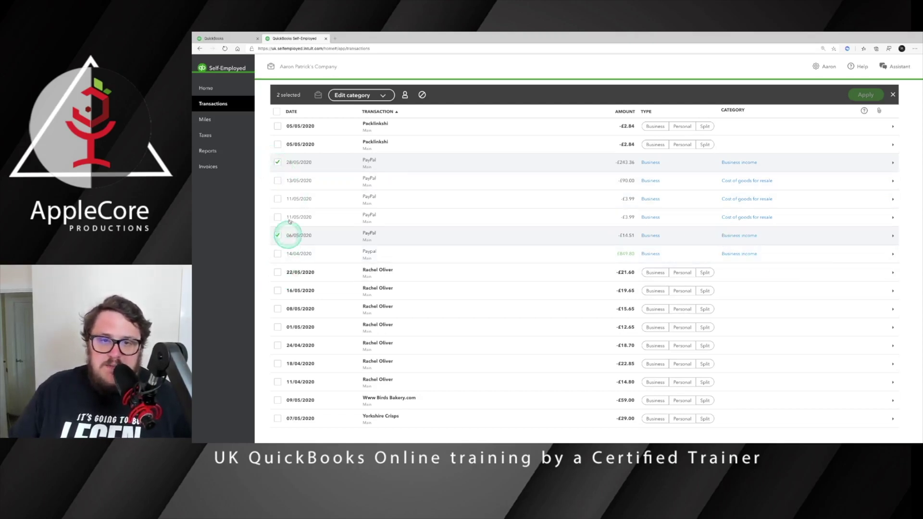
pyautogui.click(366, 96)
pyautogui.write('cos')
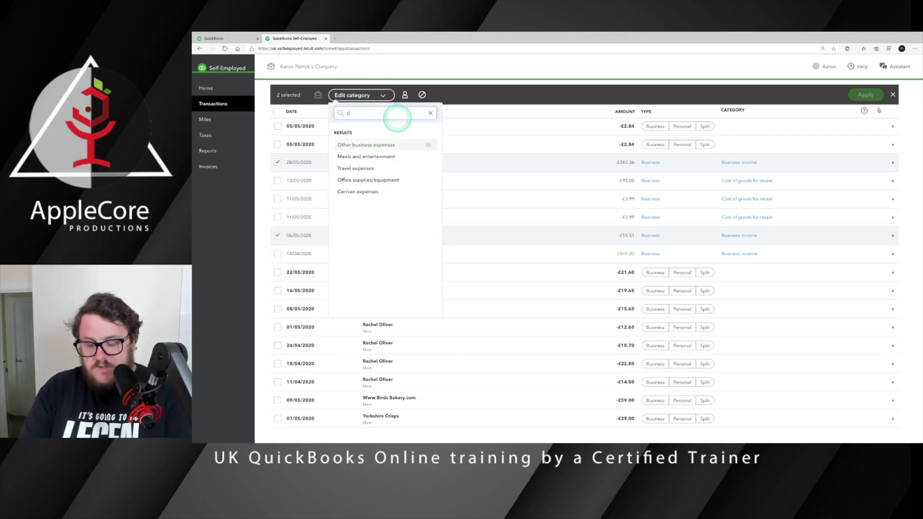
pyautogui.click(370, 144)
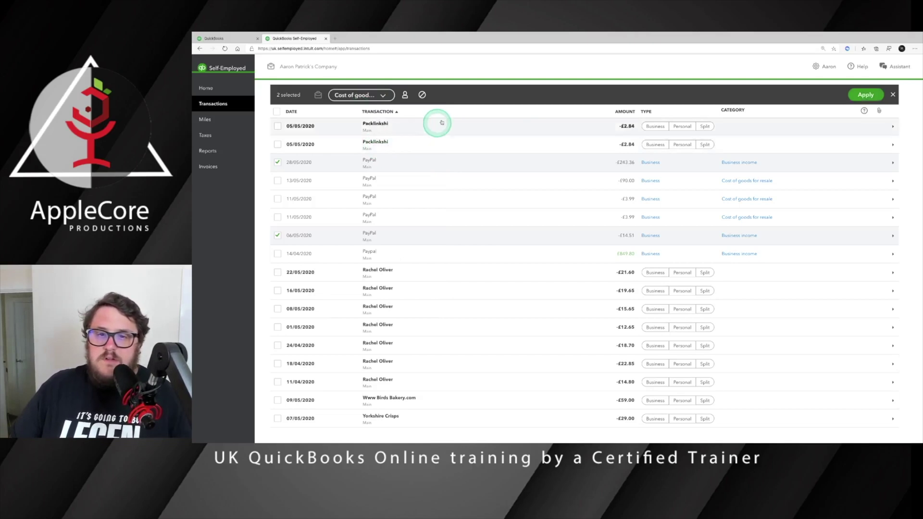
pyautogui.click(865, 95)
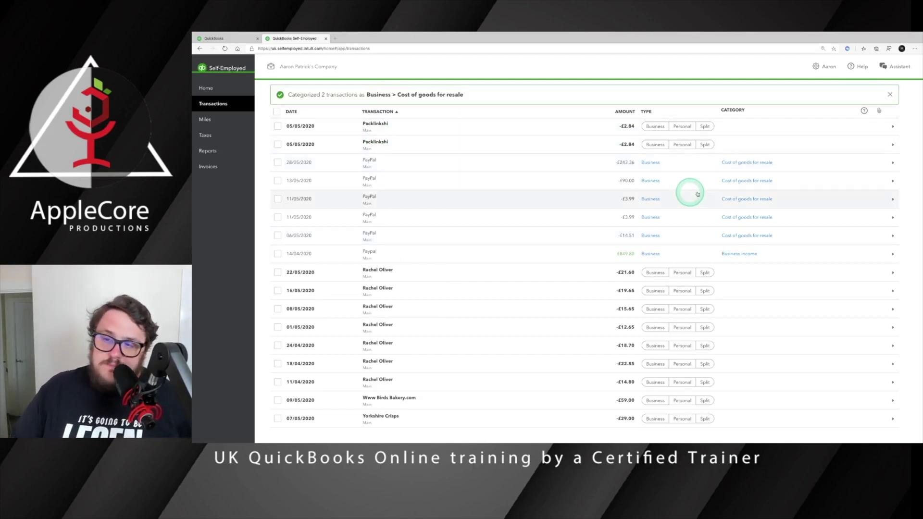
# Recategorise the ten uncategorised purchases from Argos through the -£40.50 payment of 09/05/2020 together as business Cost of goods for resale.
pyautogui.scroll(4, 827, 216)
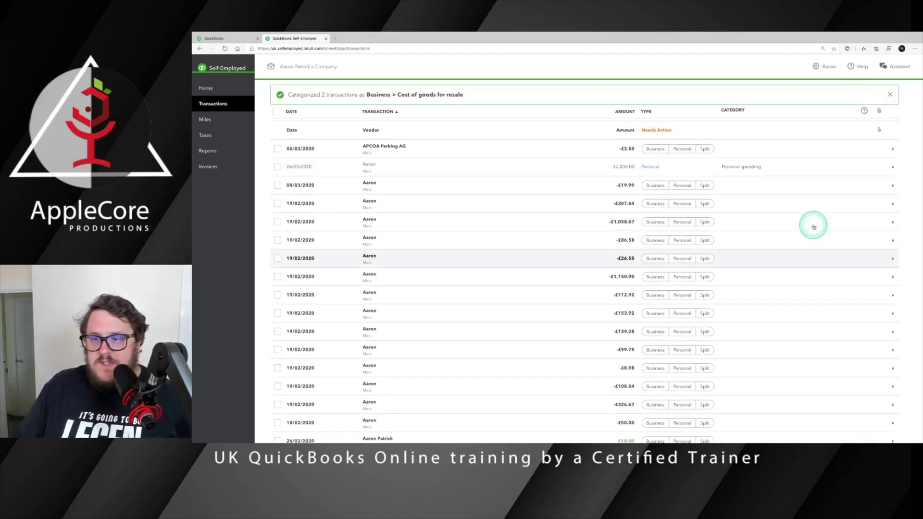
pyautogui.scroll(-10, 718, 250)
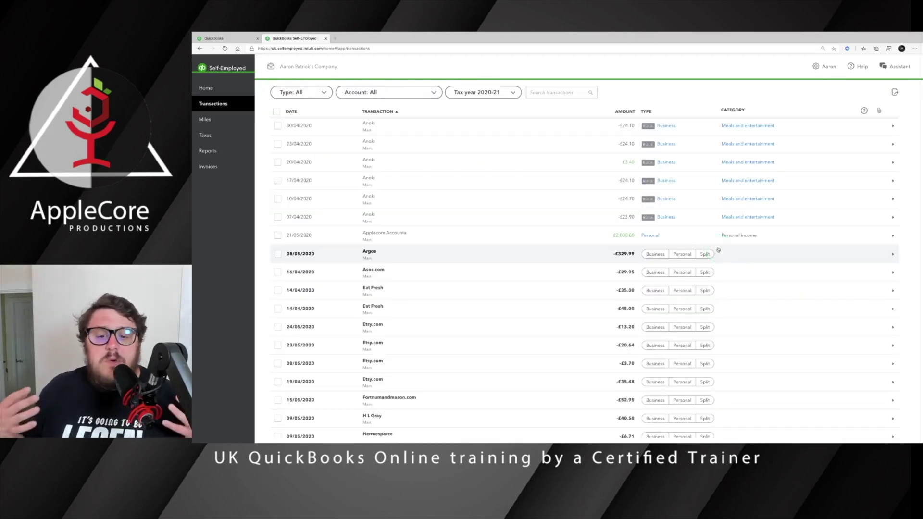
pyautogui.click(278, 253)
pyautogui.click(278, 272)
pyautogui.click(278, 290)
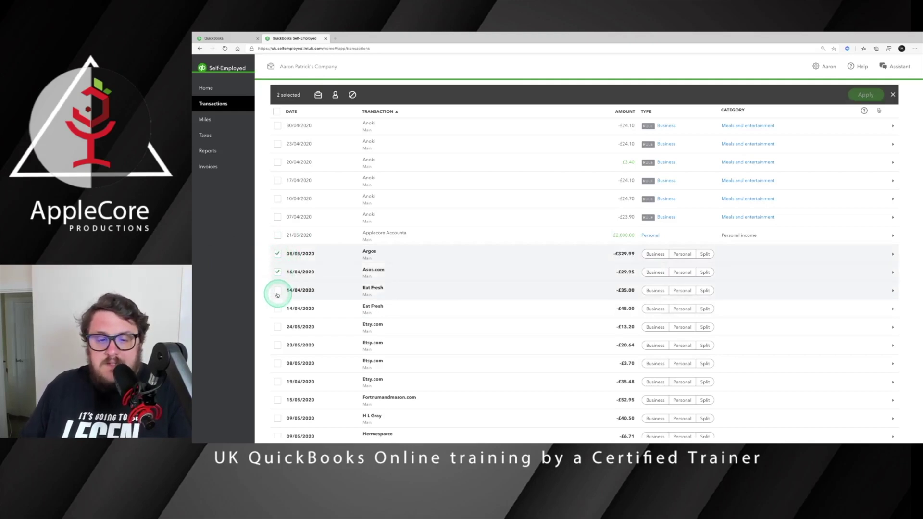
pyautogui.click(278, 308)
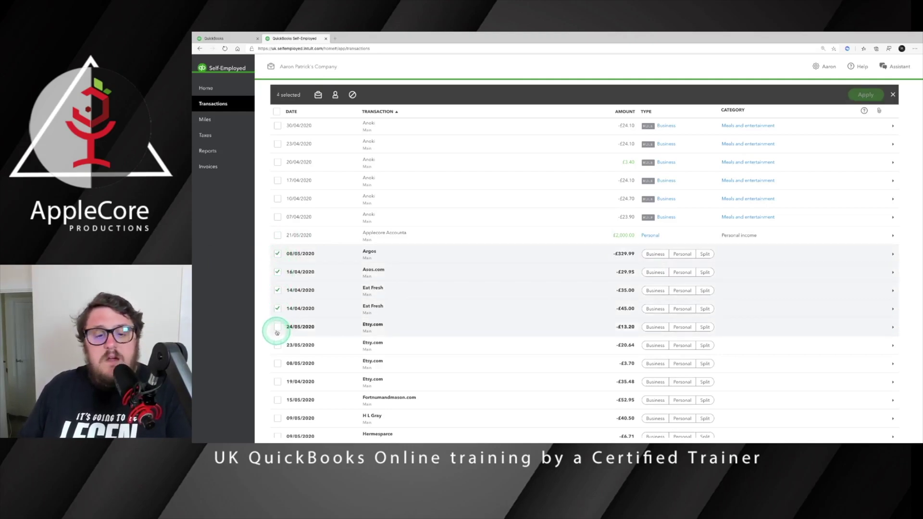
pyautogui.click(277, 327)
pyautogui.click(278, 345)
pyautogui.click(278, 363)
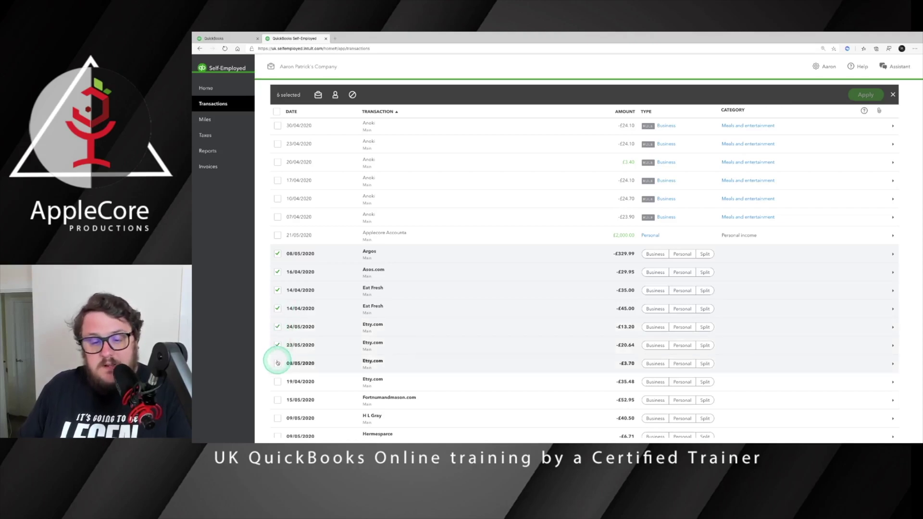
pyautogui.click(278, 400)
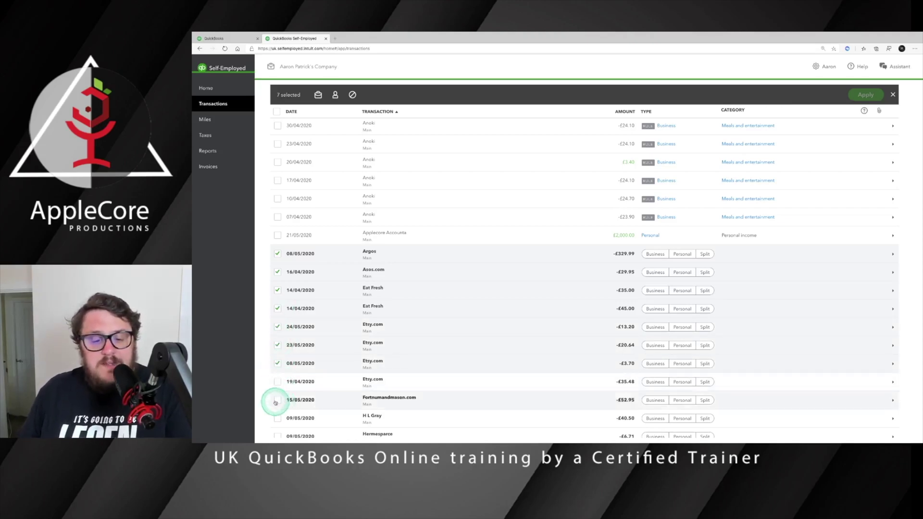
pyautogui.click(281, 426)
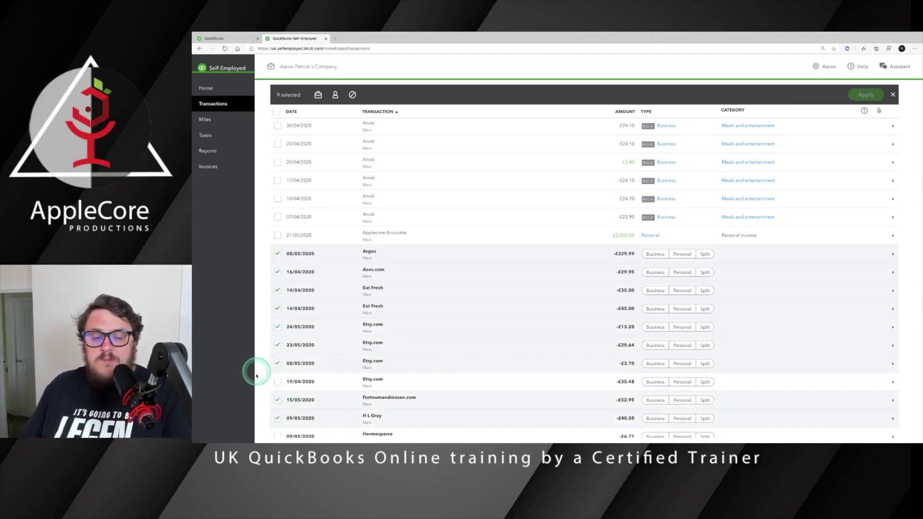
pyautogui.click(278, 385)
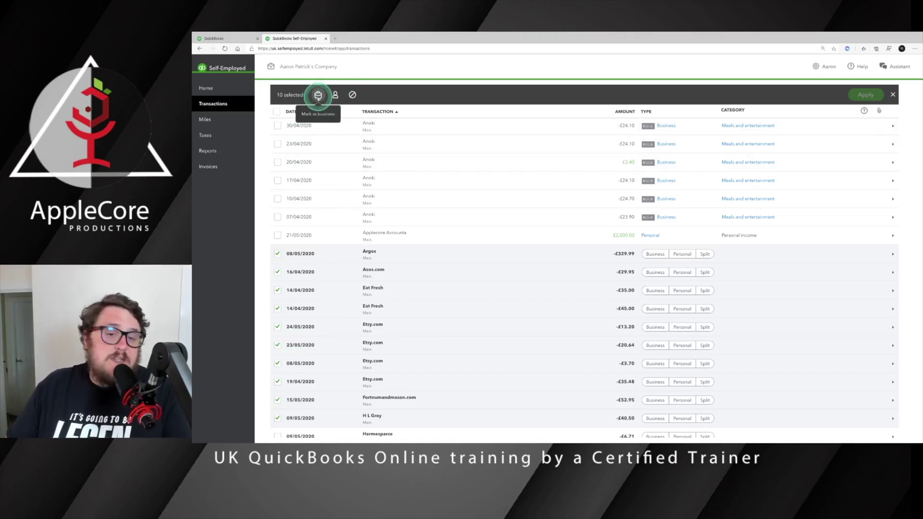
pyautogui.click(318, 96)
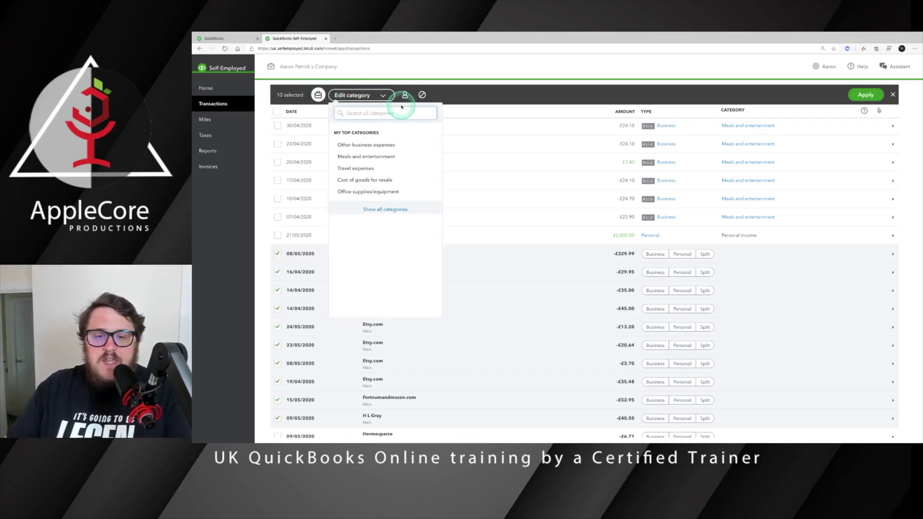
pyautogui.click(368, 185)
pyautogui.click(865, 94)
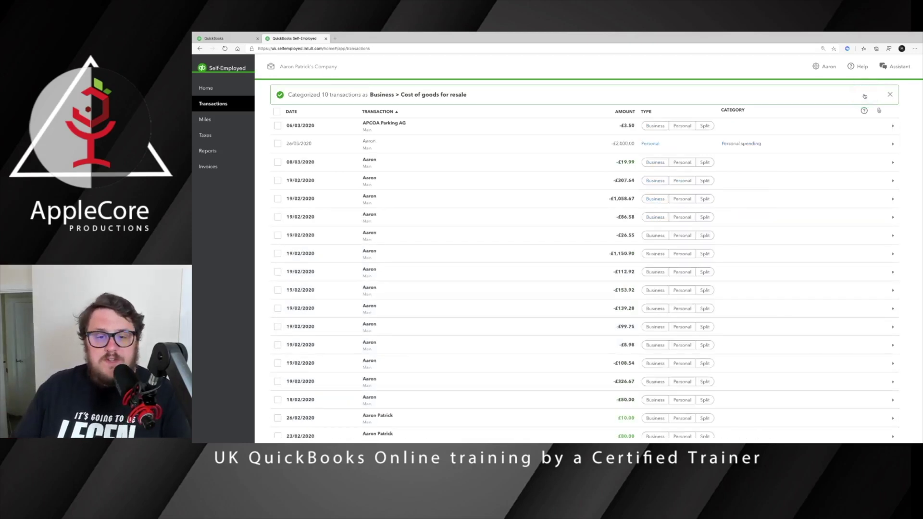
# Open the home dashboard and expand the Cash accounts to check the balances of the connected PayPal and Revolut accounts.
pyautogui.click(276, 60)
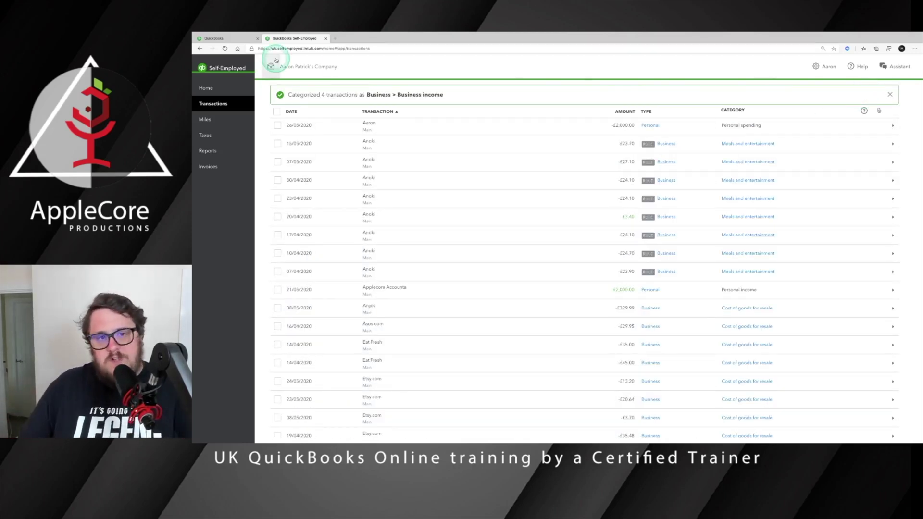
pyautogui.click(271, 54)
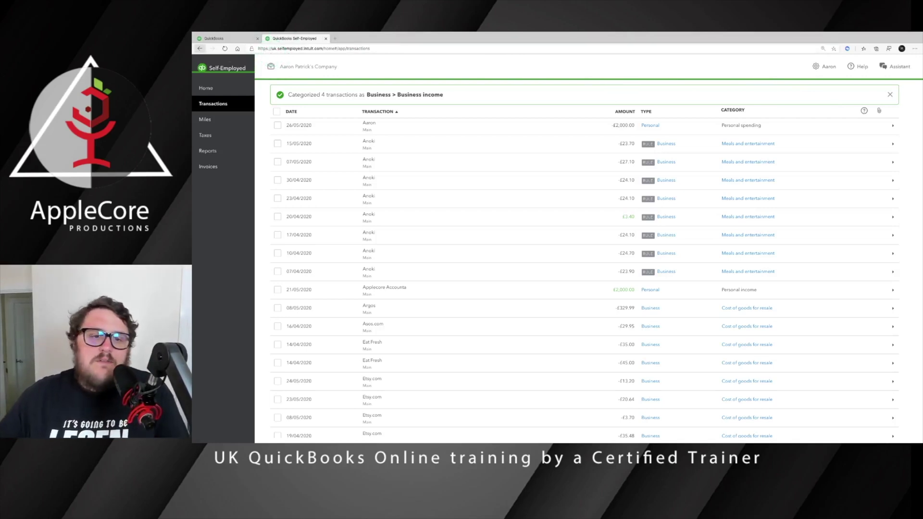
pyautogui.click(208, 88)
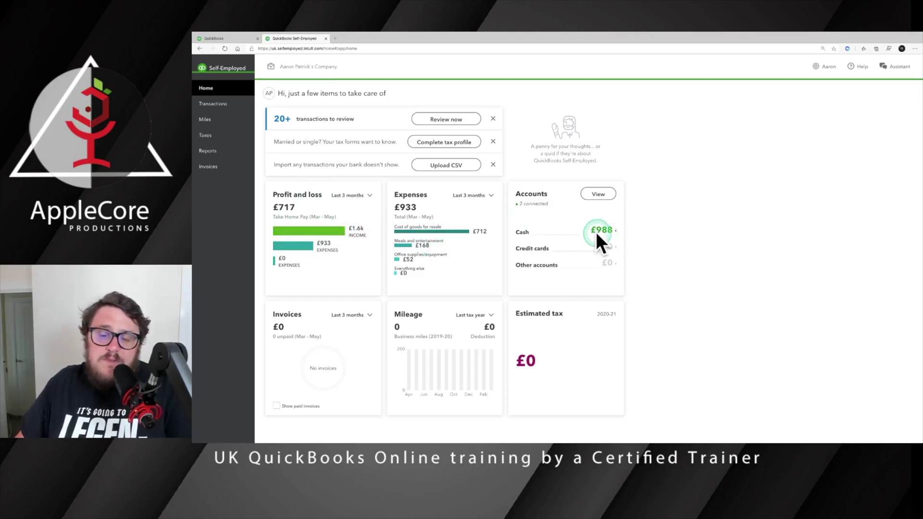
pyautogui.click(623, 234)
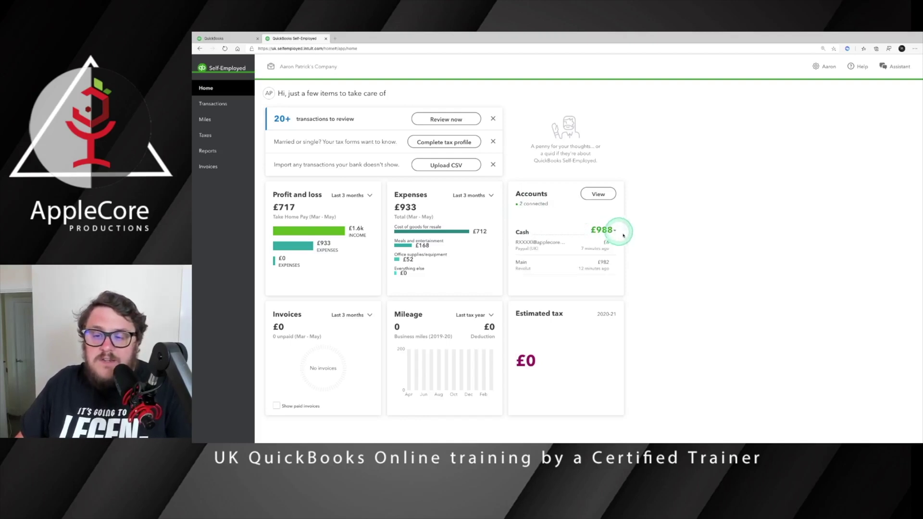
pyautogui.scroll(-2, 586, 252)
pyautogui.scroll(2, 586, 253)
pyautogui.scroll(-2, 585, 253)
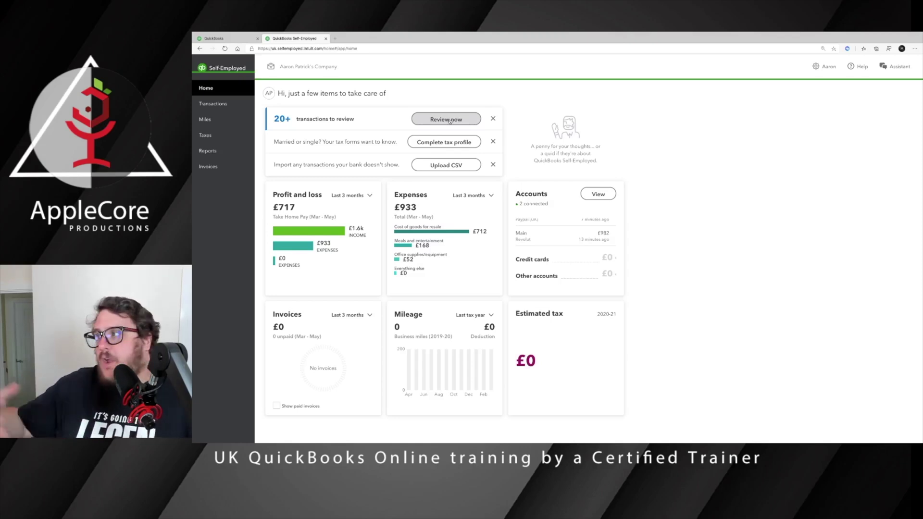
# Review the logged trips in Miles and the 2020-21 Self-Assessment summary in Taxes.
pyautogui.click(224, 120)
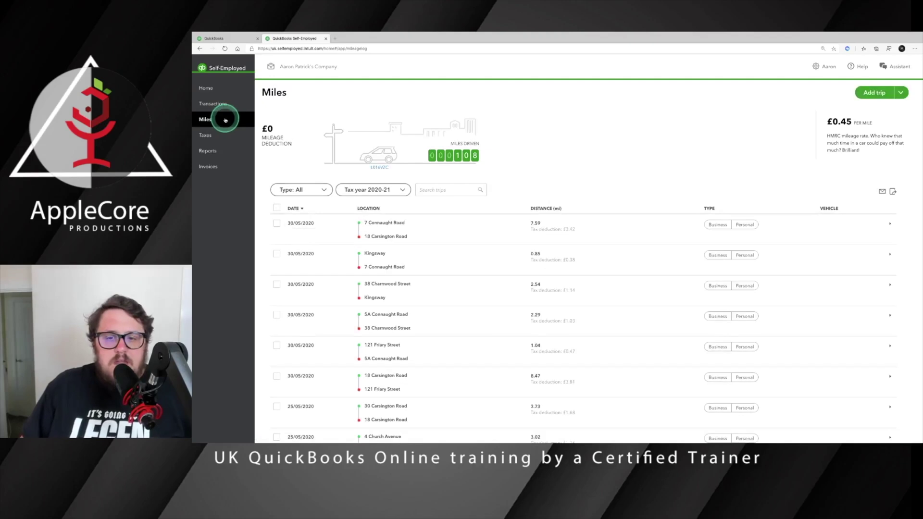
pyautogui.scroll(-3, 599, 158)
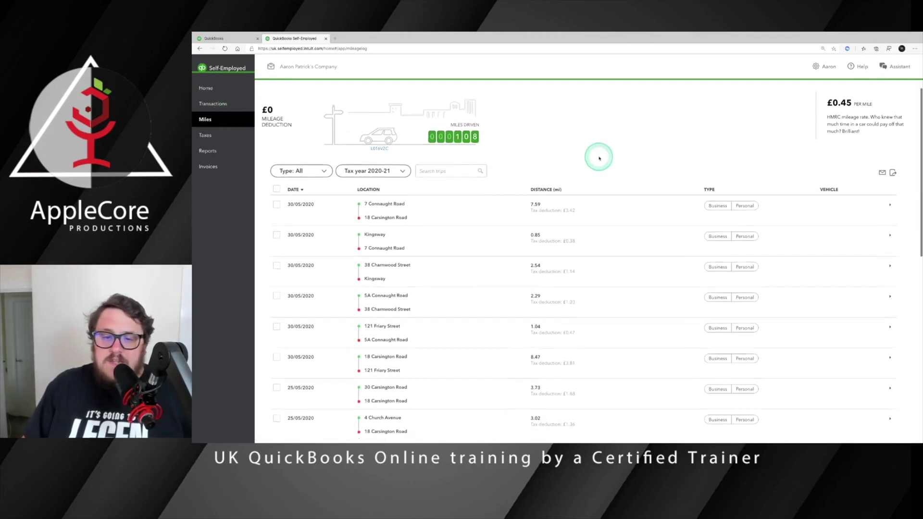
pyautogui.scroll(3, 599, 159)
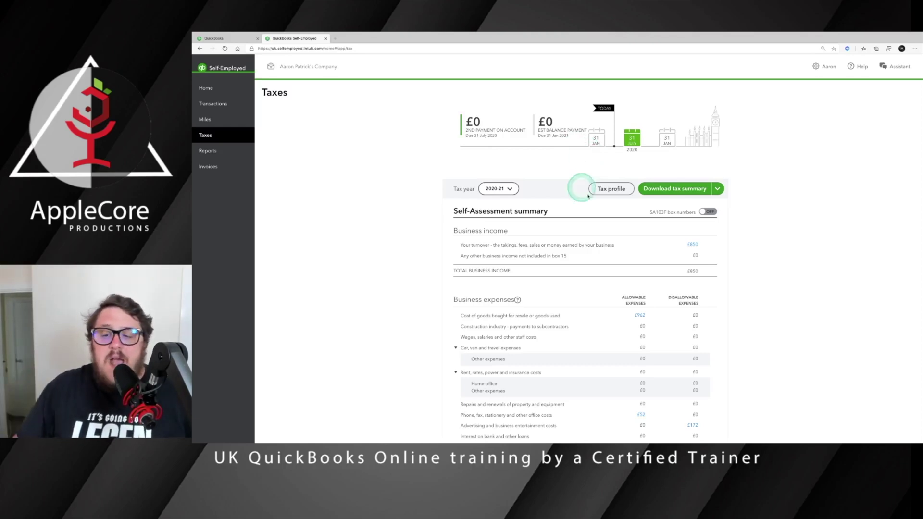
pyautogui.scroll(-3, 656, 278)
pyautogui.scroll(3, 654, 273)
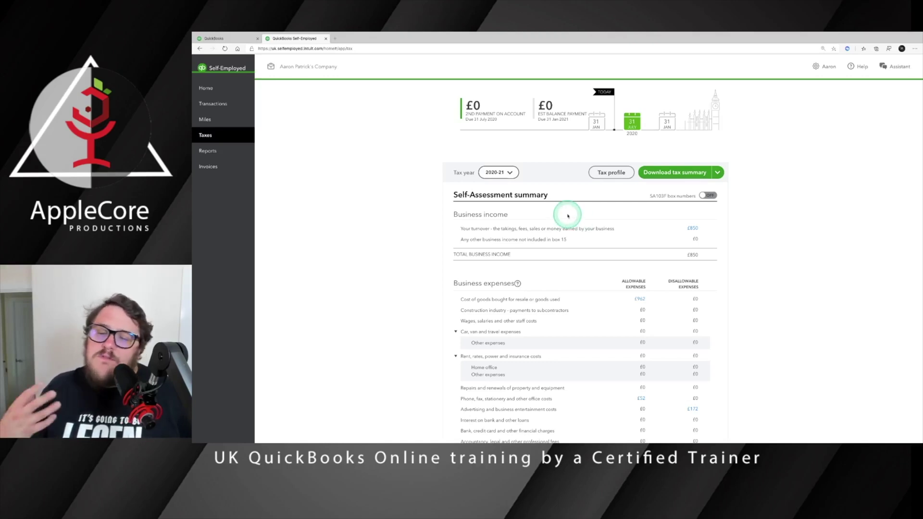
# View the Profit and loss report for this tax year.
pyautogui.click(221, 150)
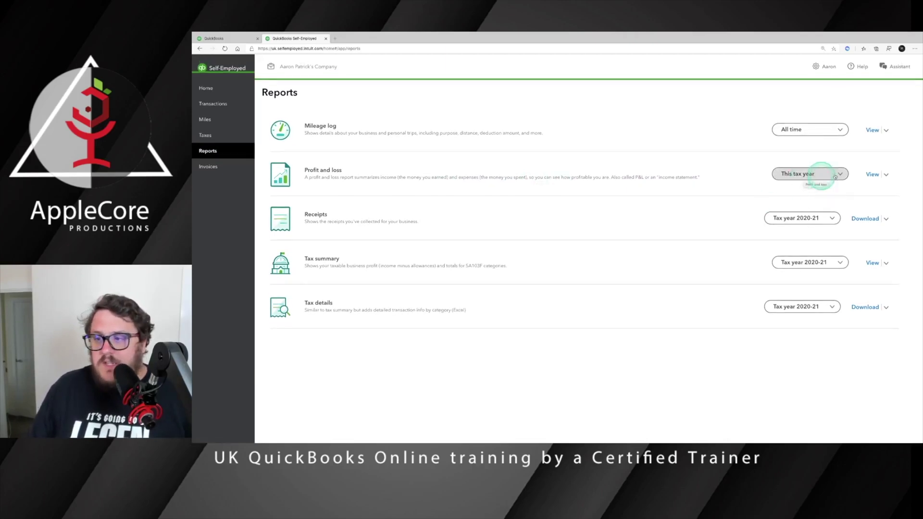
pyautogui.click(871, 174)
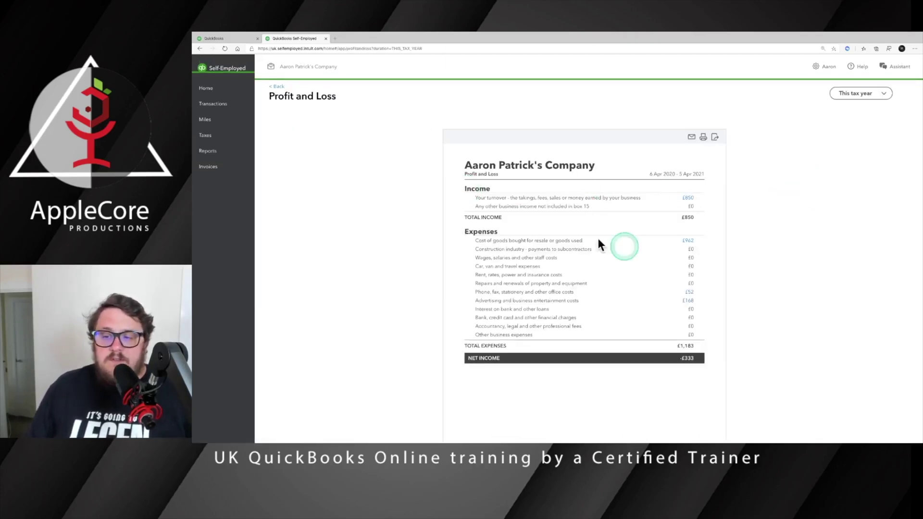
# Create a new invoice for the client Facebook Marketplace and fill in the client's email address.
pyautogui.click(208, 167)
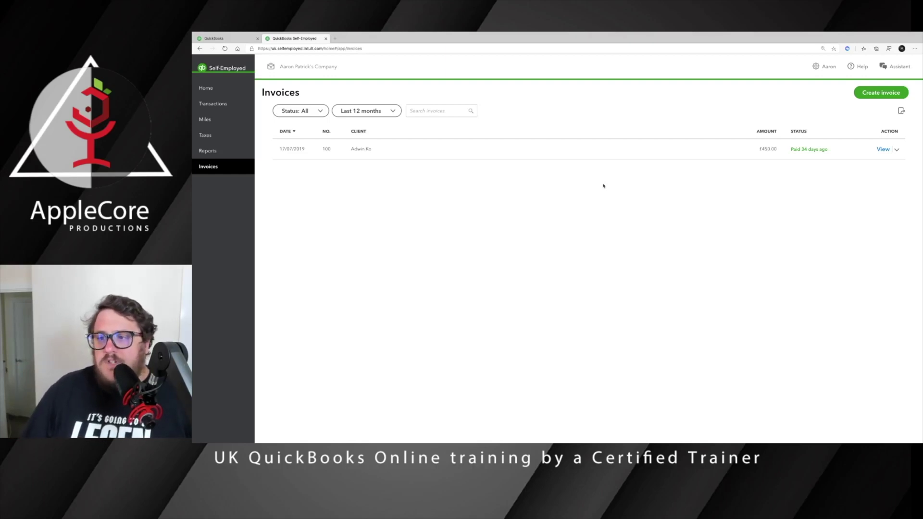
pyautogui.click(878, 94)
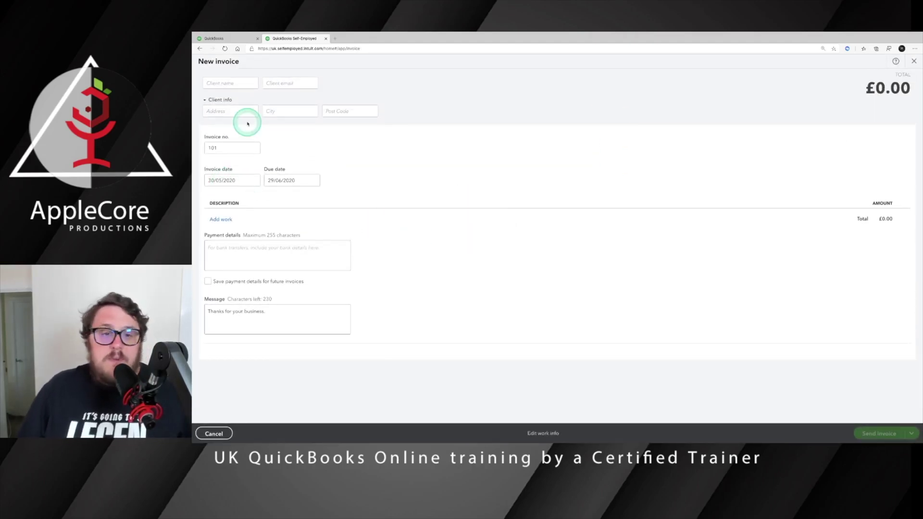
pyautogui.click(223, 81)
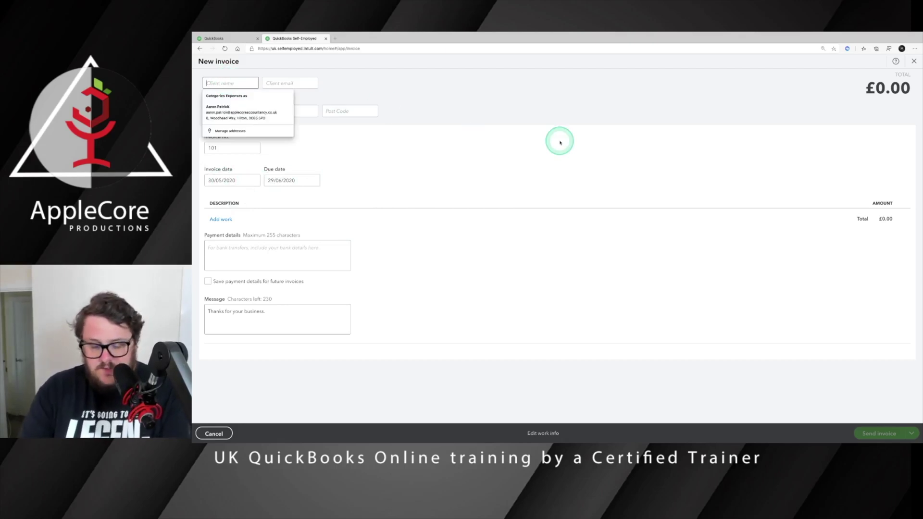
pyautogui.write('Facebook Mar')
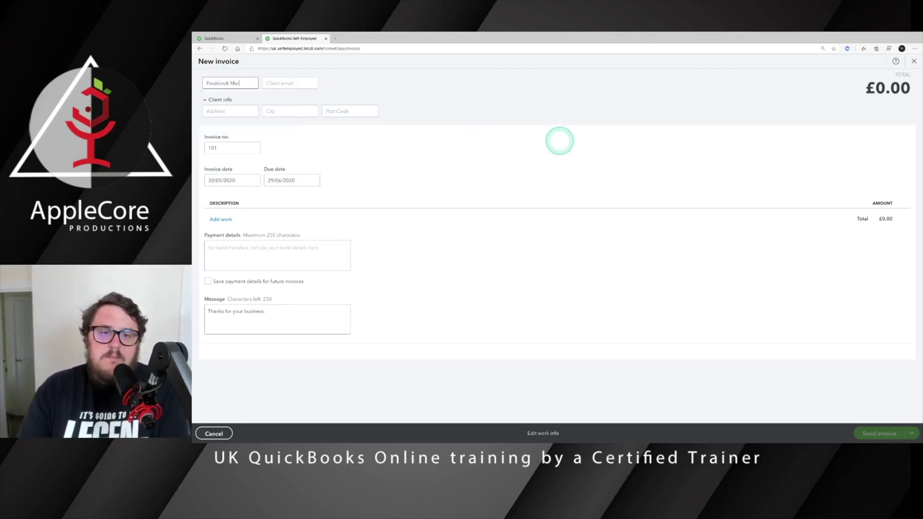
pyautogui.press('Tab')
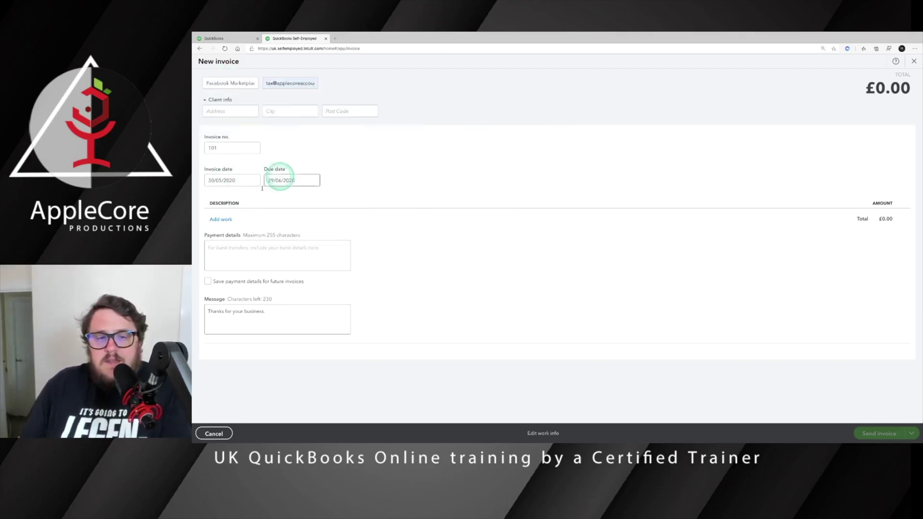
# Add a flat-rate Sony Headphones line of £250 to the invoice and send it to the client.
pyautogui.click(221, 219)
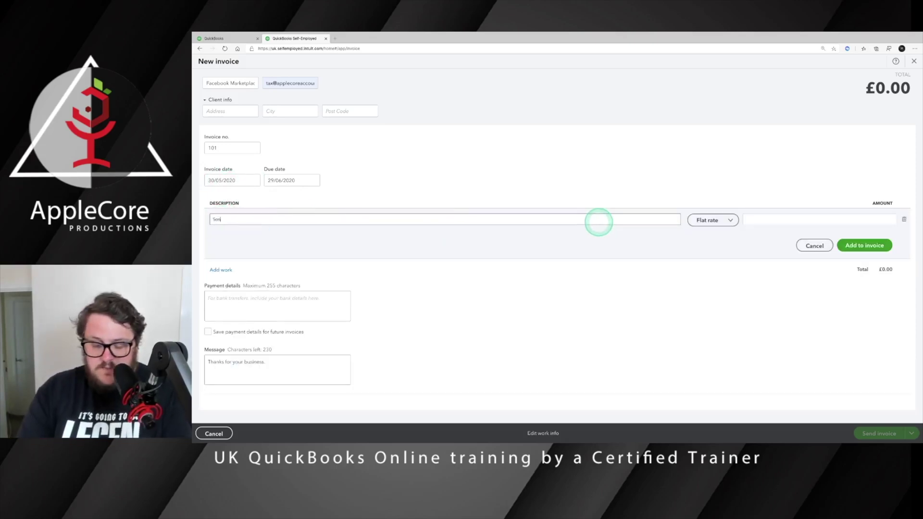
pyautogui.write('Sony Headphones')
pyautogui.click(837, 220)
pyautogui.write('250')
pyautogui.click(864, 245)
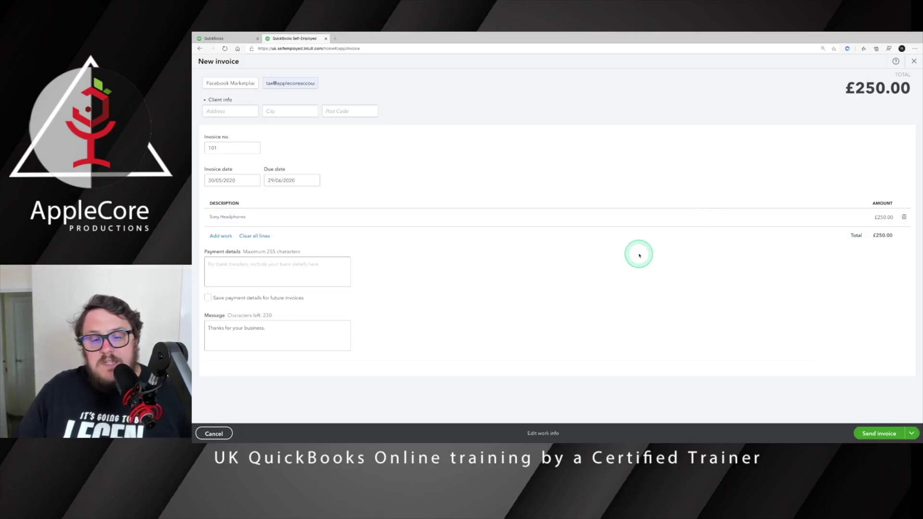
pyautogui.click(892, 436)
pyautogui.click(865, 430)
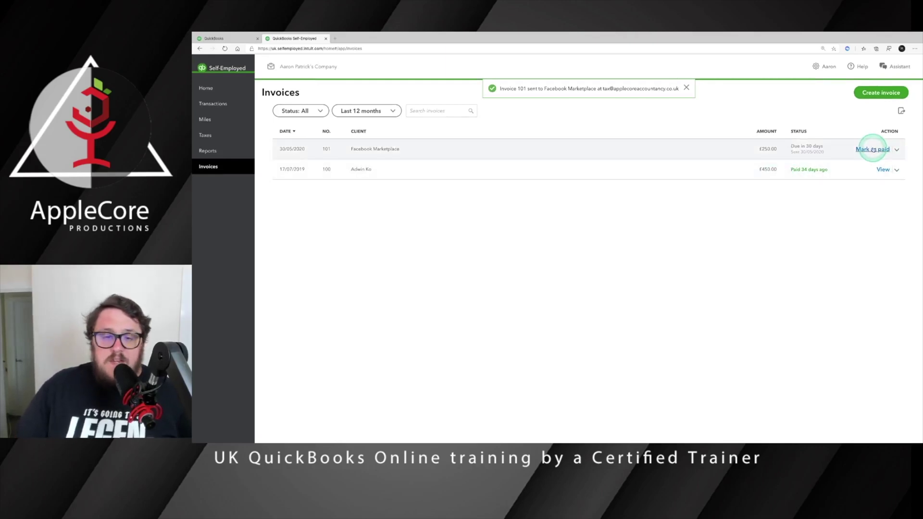
# Mark the Facebook Marketplace invoice as paid and email the payment receipt to the client.
pyautogui.click(873, 149)
pyautogui.click(621, 285)
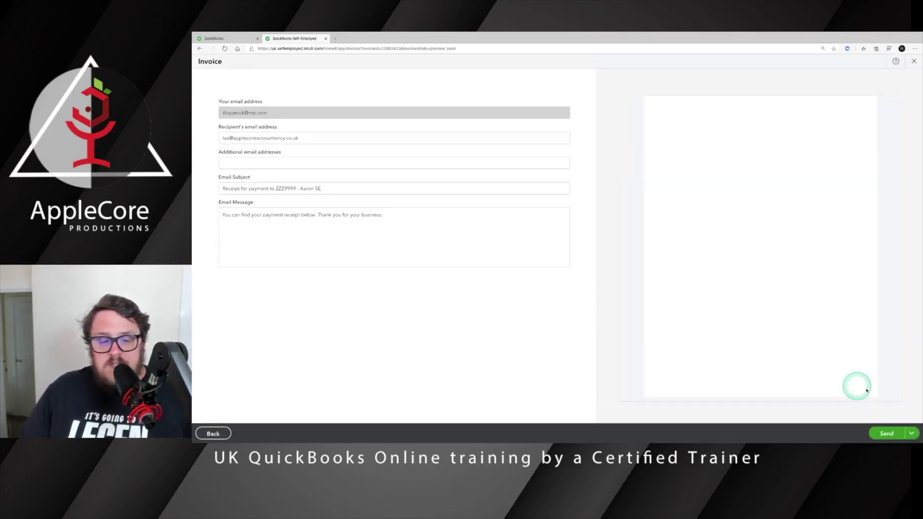
pyautogui.click(890, 432)
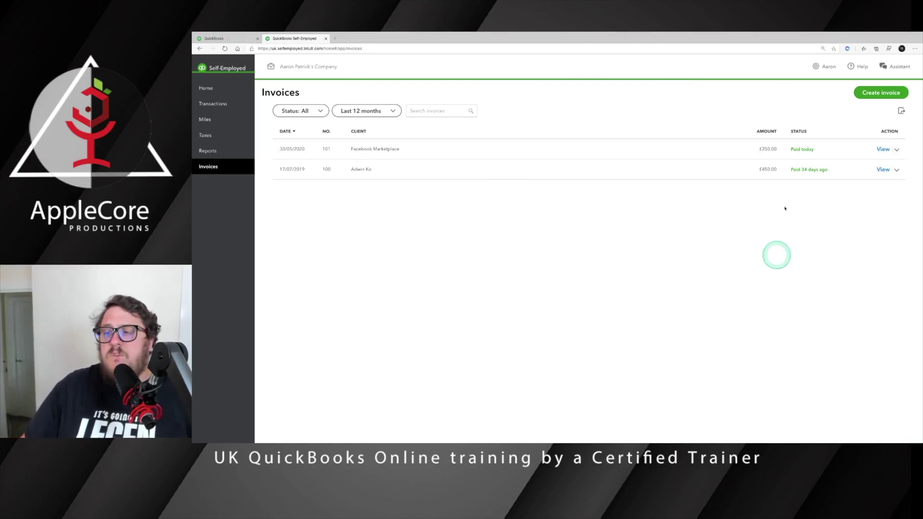
# Open a blank transaction entry and examine the additional transaction options and the account settings, including Bank accounts.
pyautogui.click(823, 66)
pyautogui.click(213, 103)
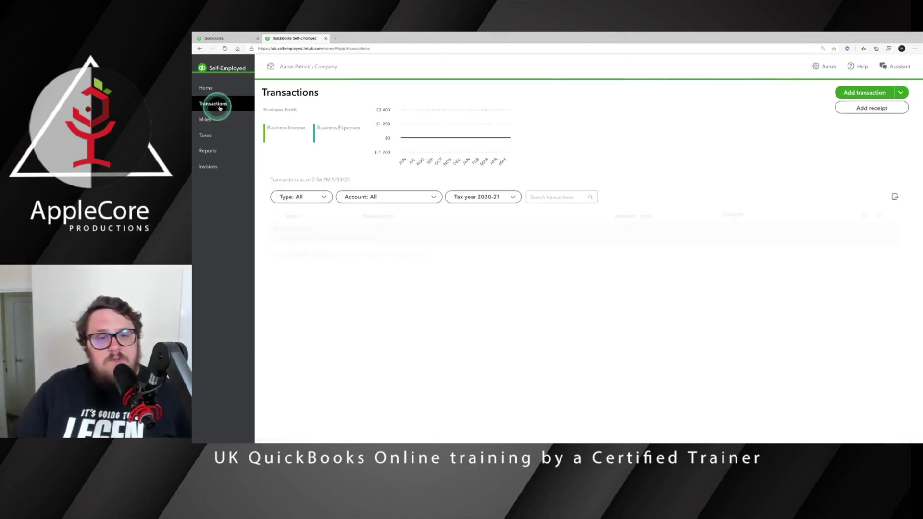
pyautogui.click(901, 93)
pyautogui.click(865, 93)
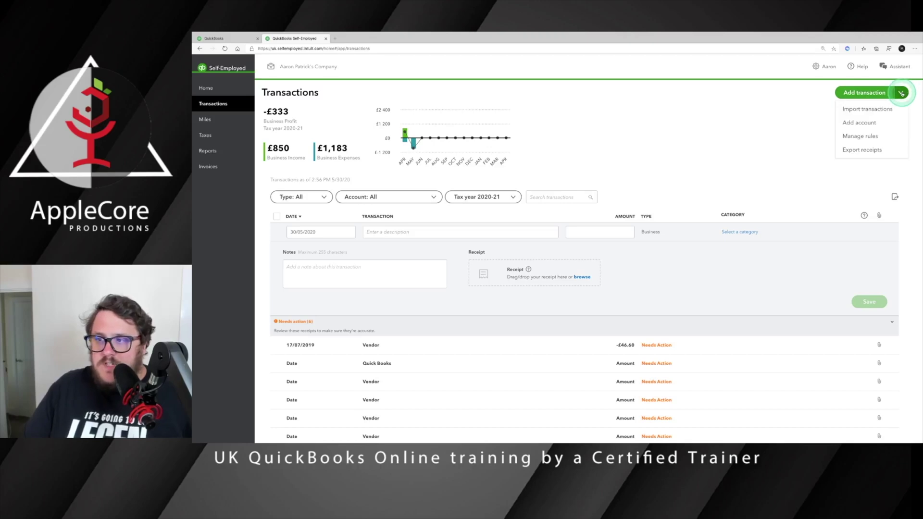
pyautogui.click(818, 67)
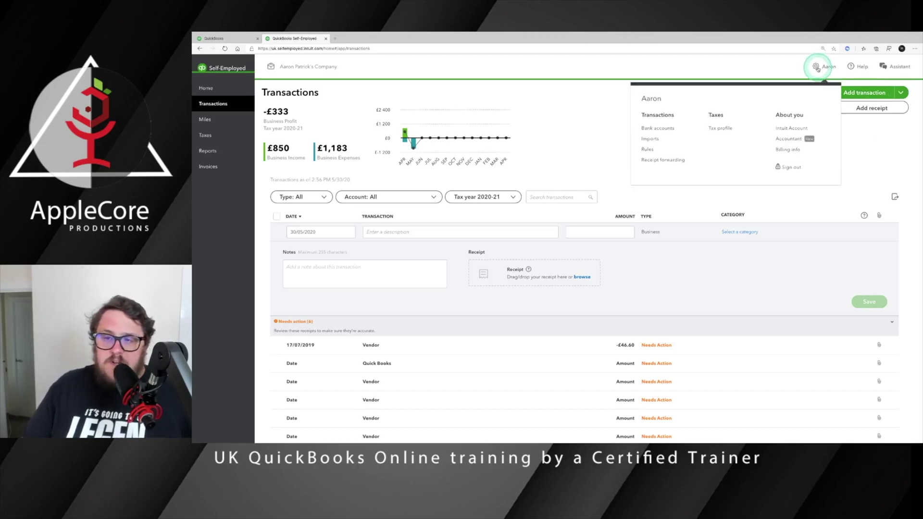
pyautogui.click(658, 130)
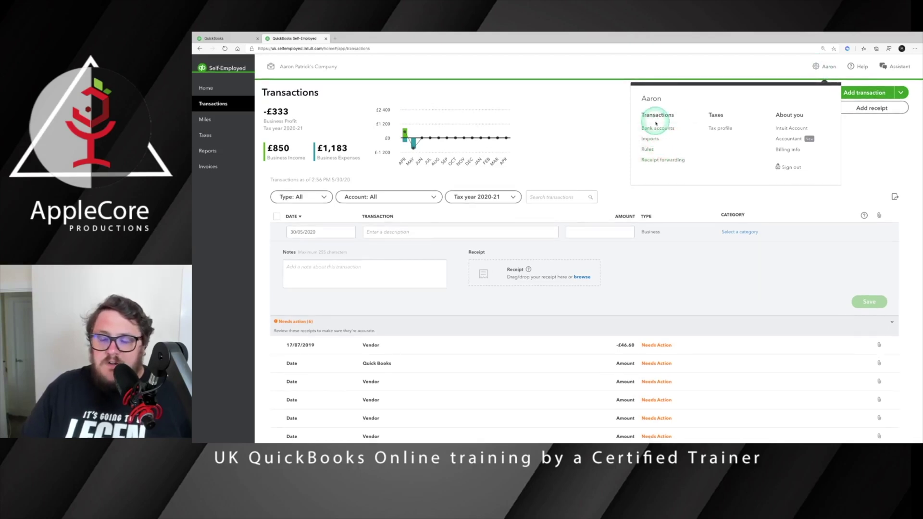
# Examine the receipt forwarding settings, including the verified sender address, and open the tax profile from the account settings.
pyautogui.click(658, 160)
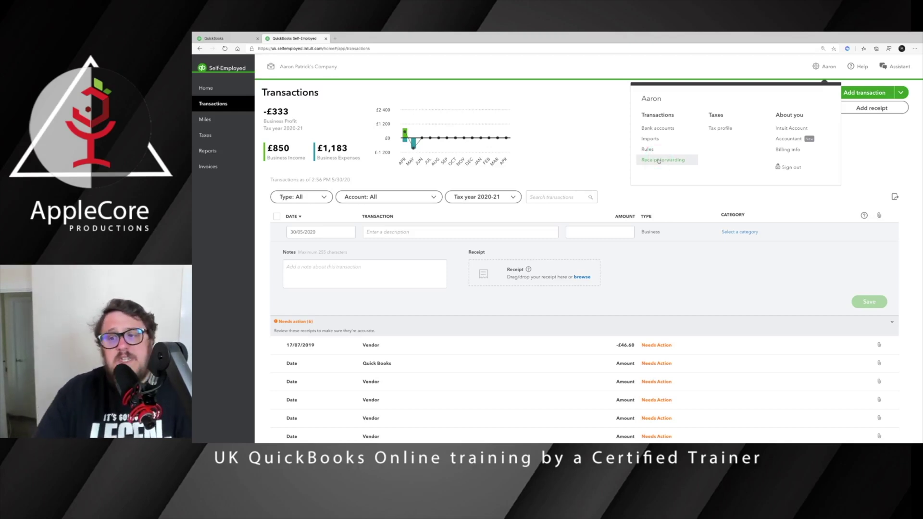
pyautogui.click(658, 160)
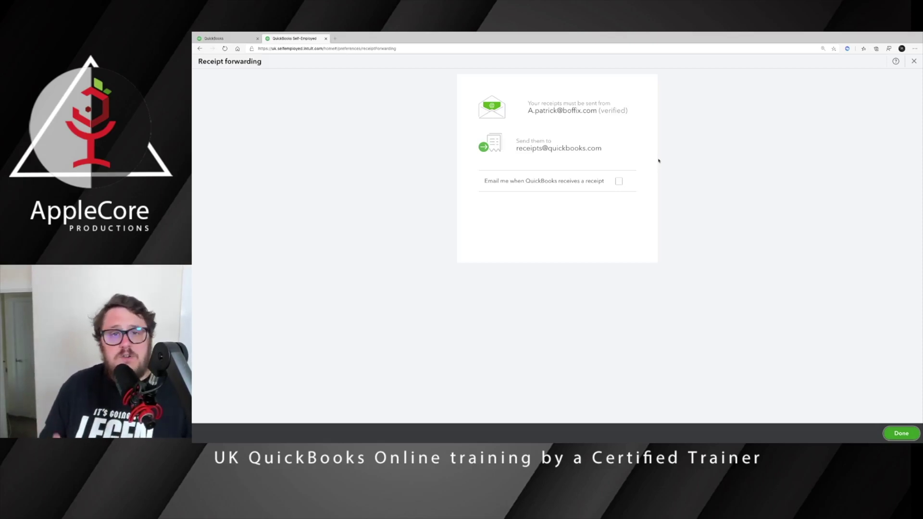
pyautogui.click(528, 111)
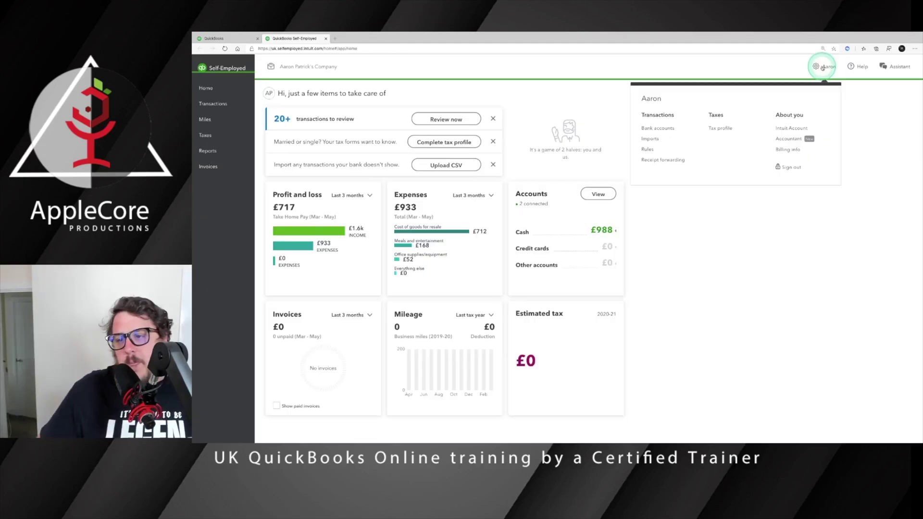
pyautogui.click(728, 129)
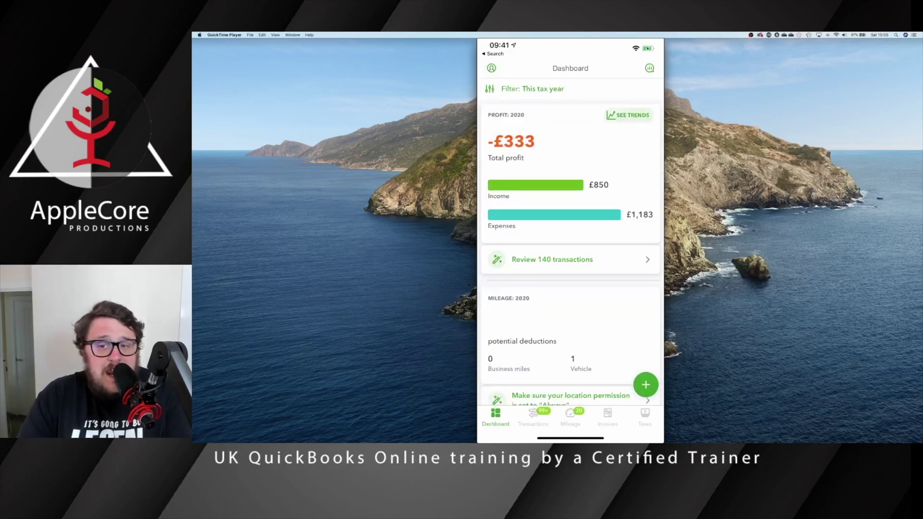
# Switch to the QuickBooks Self-Employed mobile app and review its dashboard, the add options and the unreviewed mileage trips.
pyautogui.scroll(-10, 571, 244)
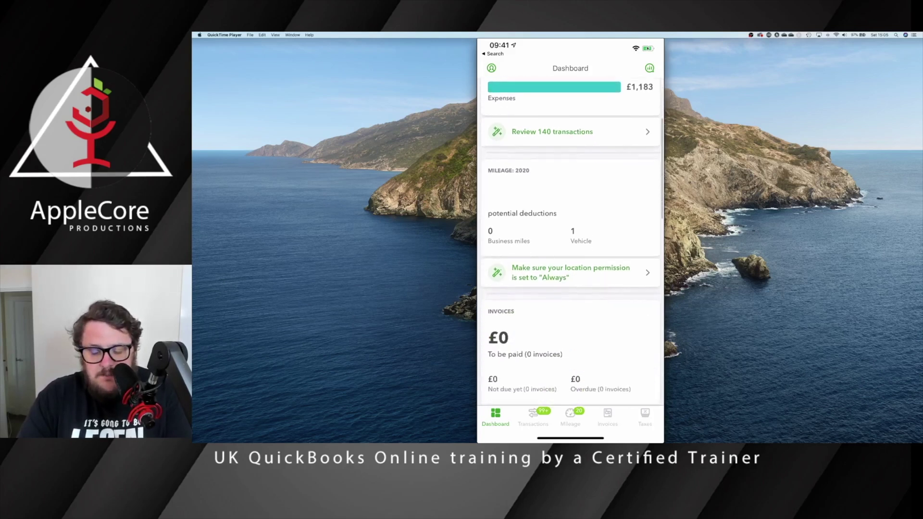
pyautogui.scroll(-3, 571, 244)
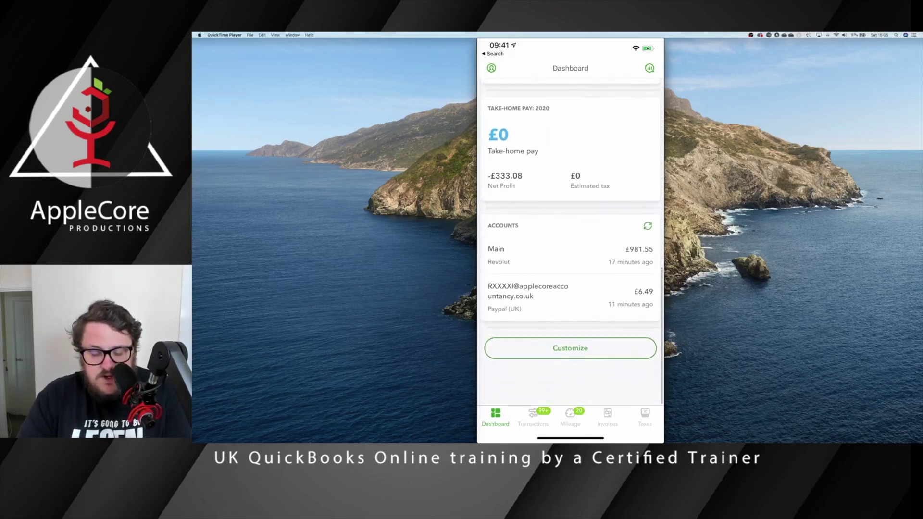
pyautogui.scroll(6, 571, 244)
pyautogui.scroll(5, 571, 245)
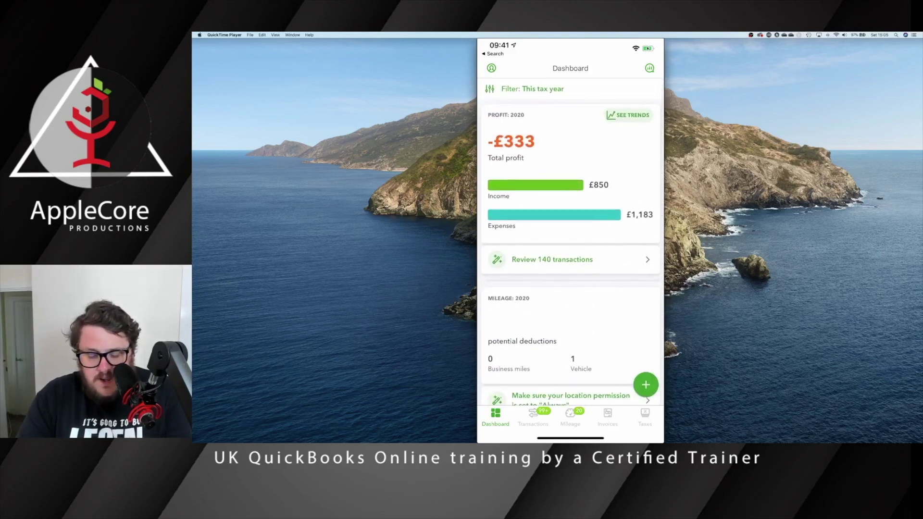
pyautogui.click(645, 384)
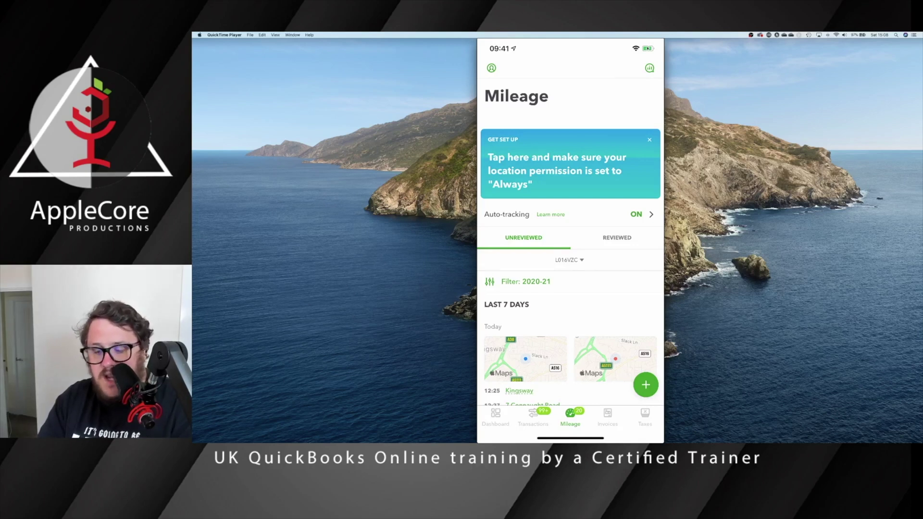
pyautogui.scroll(-5, 570, 264)
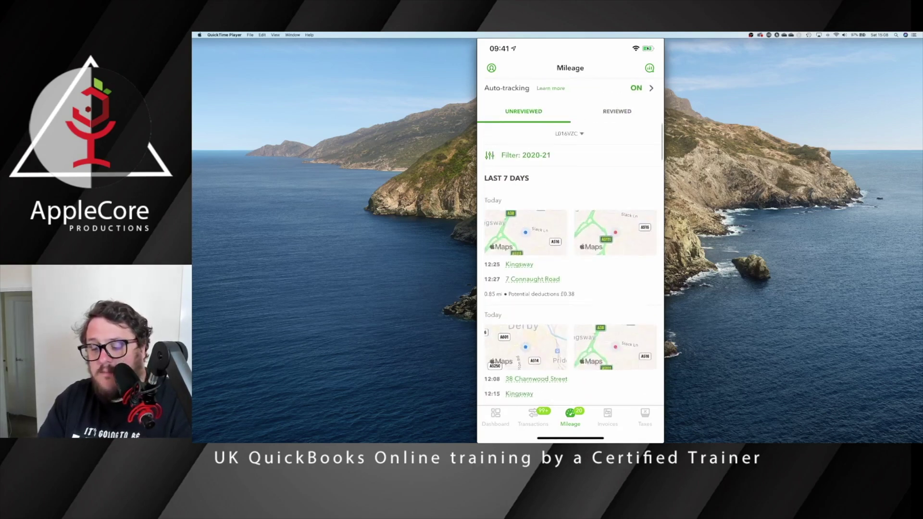
pyautogui.scroll(3, 570, 241)
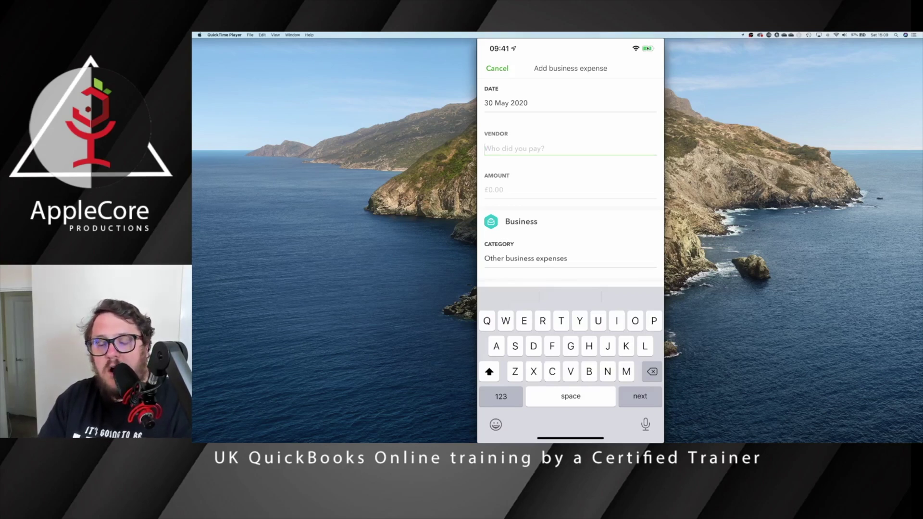
# Enter car boot as the vendor and £0.50 as the amount of the new business expense.
pyautogui.scroll(-3, 571, 183)
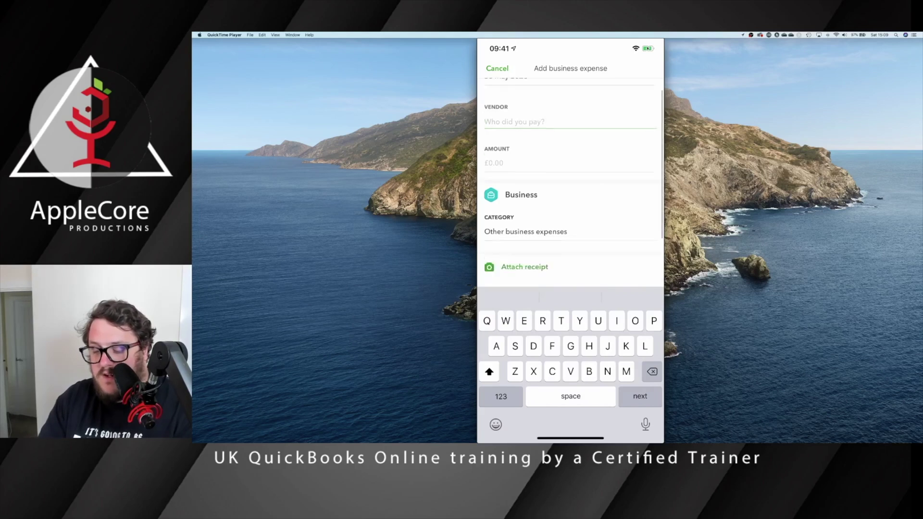
pyautogui.scroll(3, 570, 183)
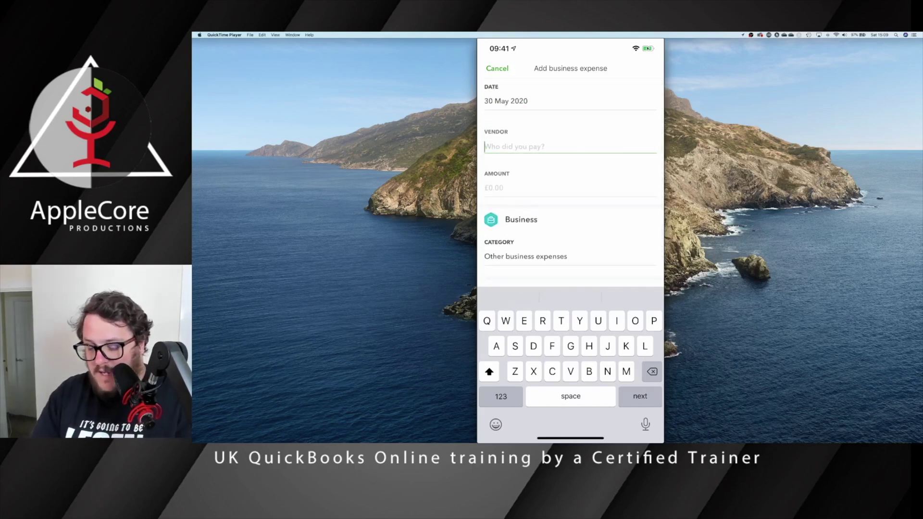
pyautogui.write('car boot')
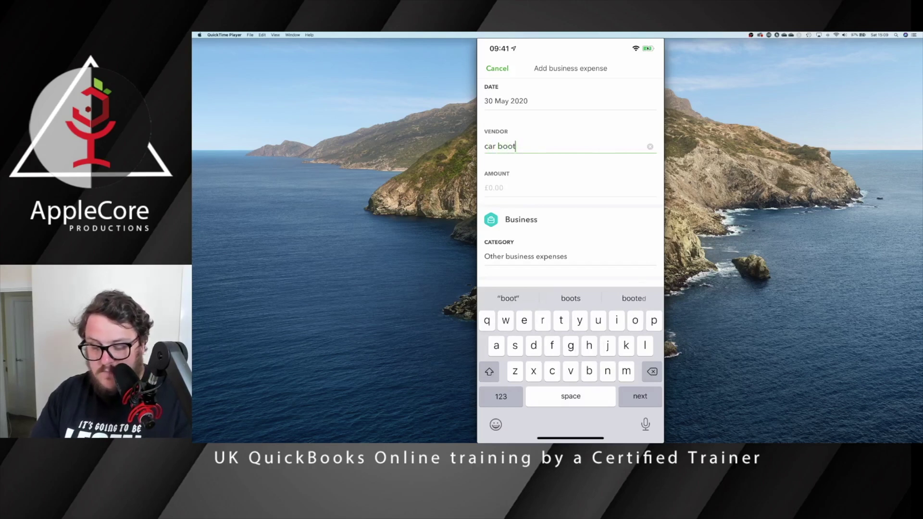
pyautogui.press('Return')
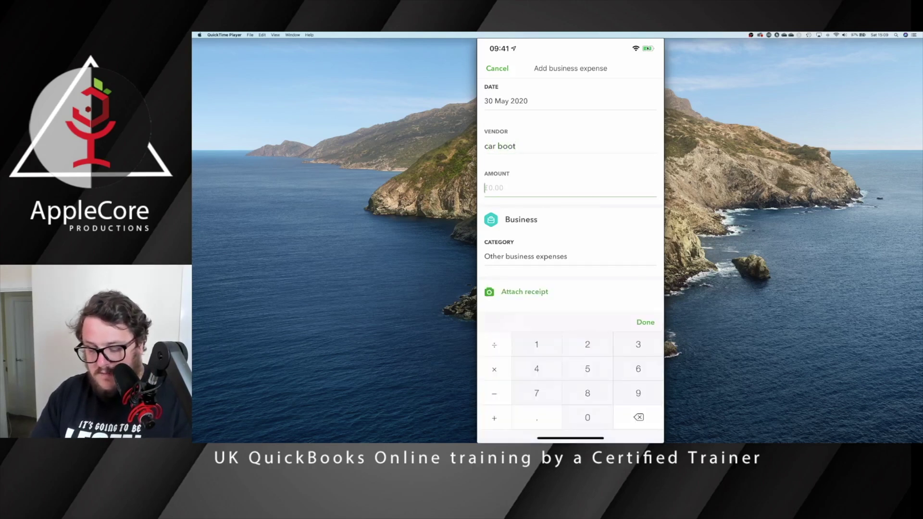
pyautogui.write('5')
# Categorise the car boot expense as Cost of goods for resale and check the receipt attachment options without attaching one.
pyautogui.click(525, 256)
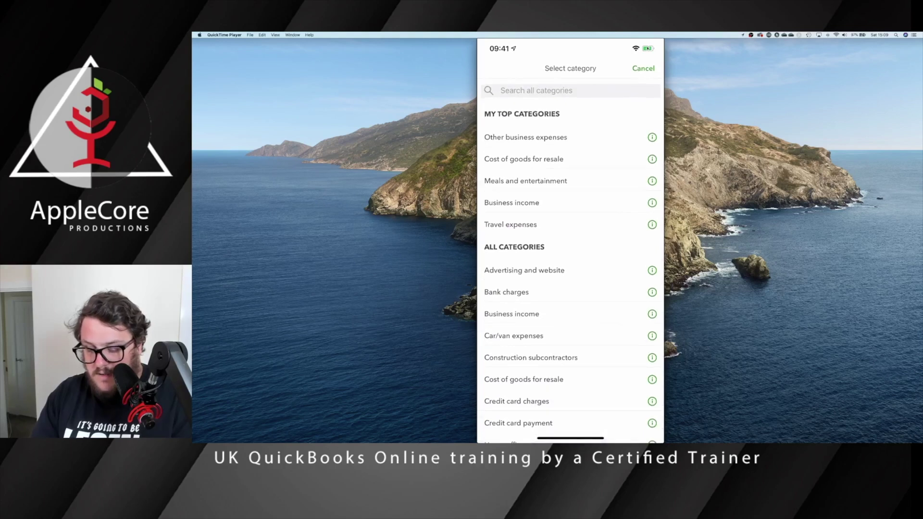
pyautogui.click(523, 159)
pyautogui.click(524, 295)
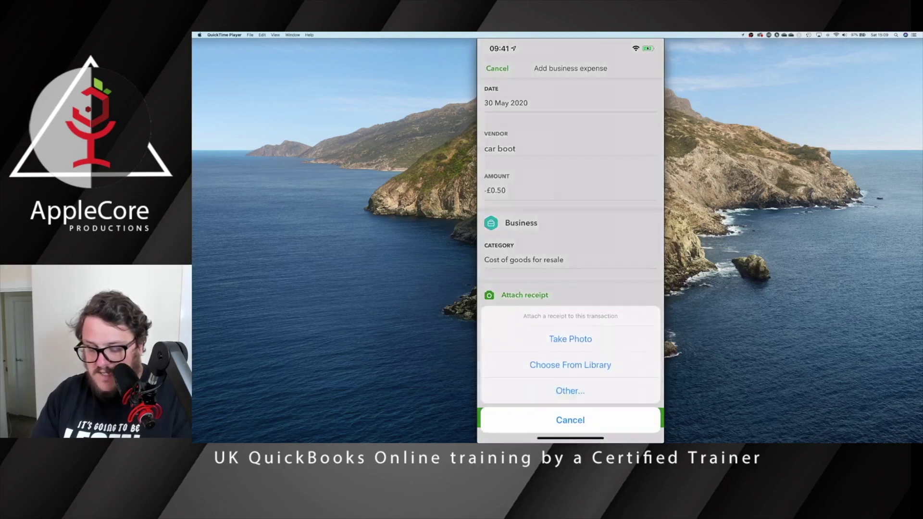
pyautogui.click(570, 414)
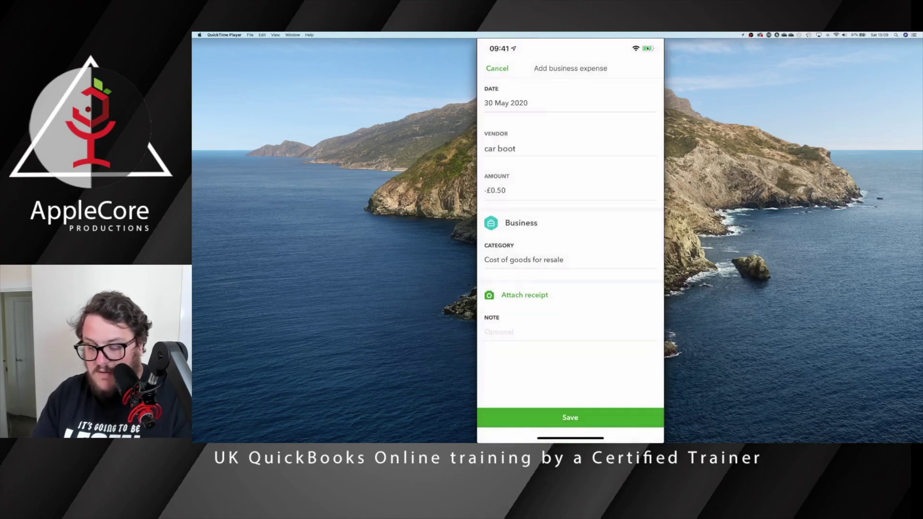